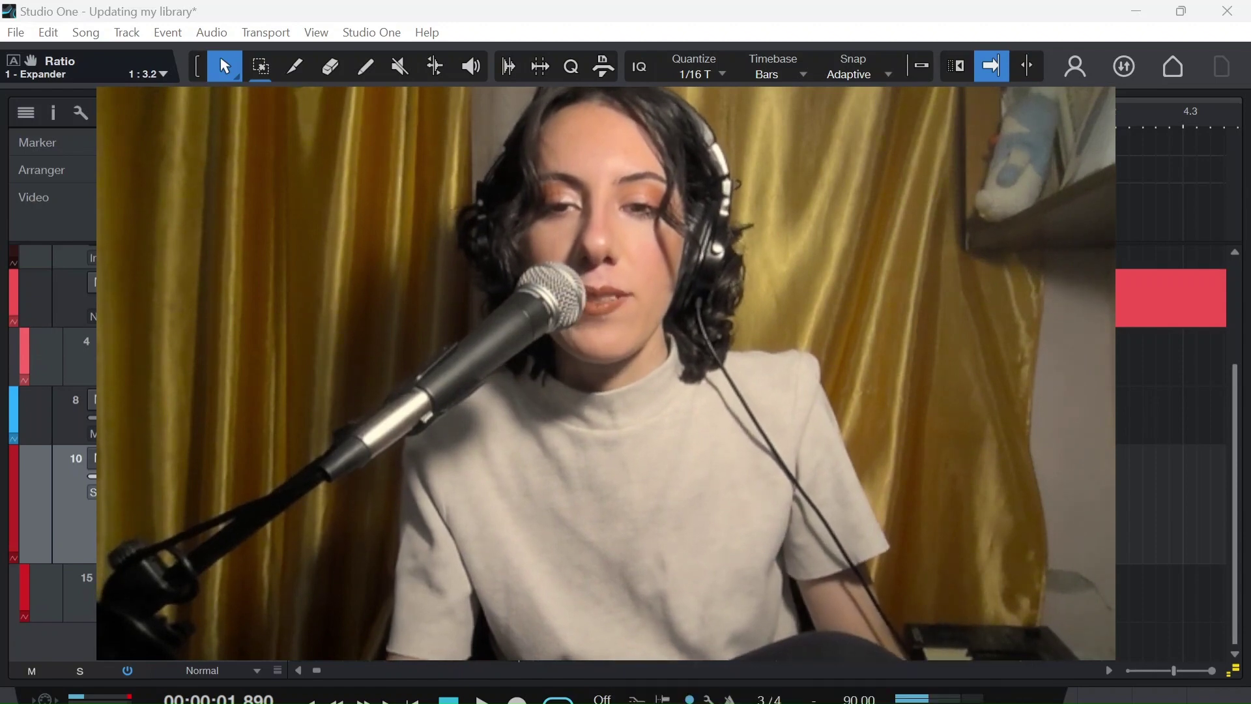
- Play the song briefly from the start, stop it, and bring tracks 10–17 into view
key(Home)
key(space)
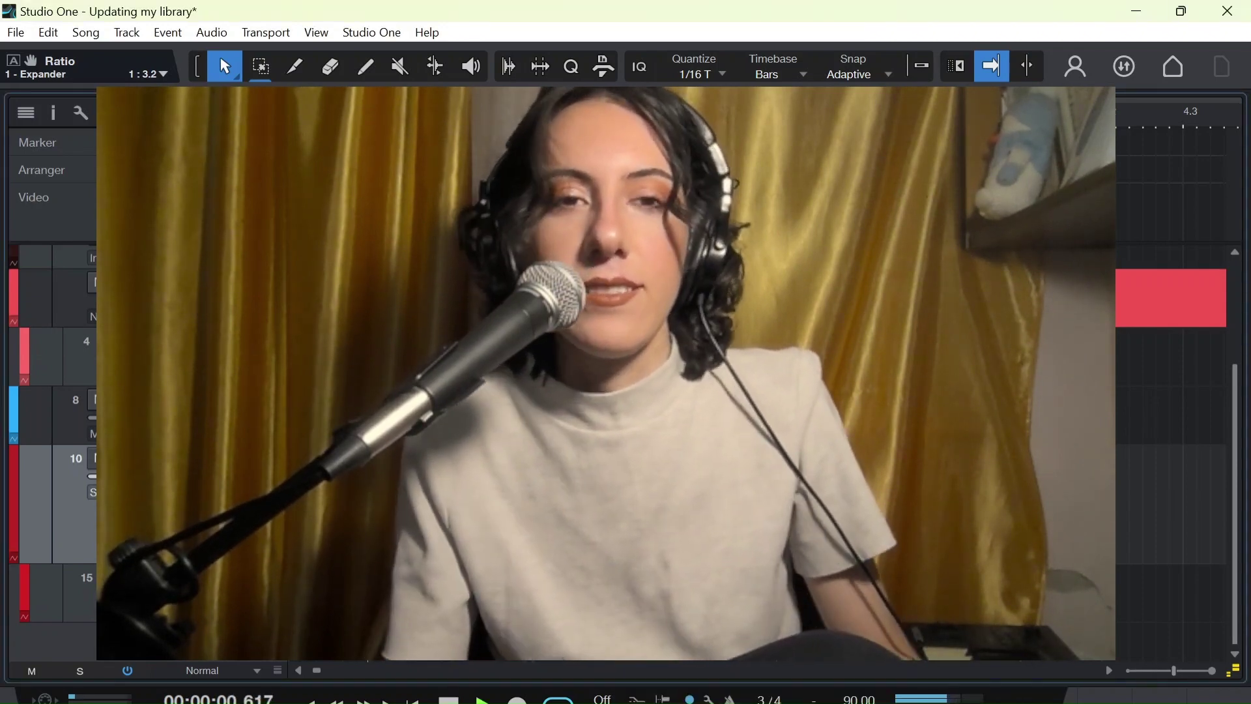
key(space)
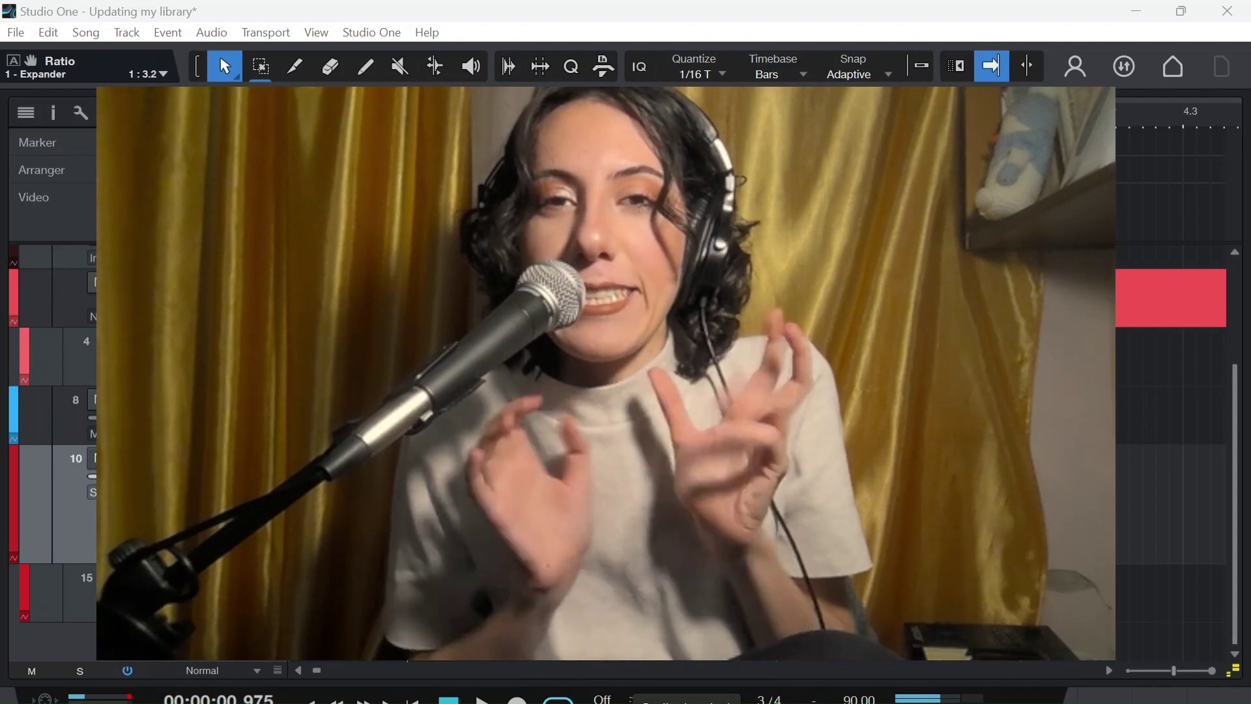
scroll(1130, 524, down, 3)
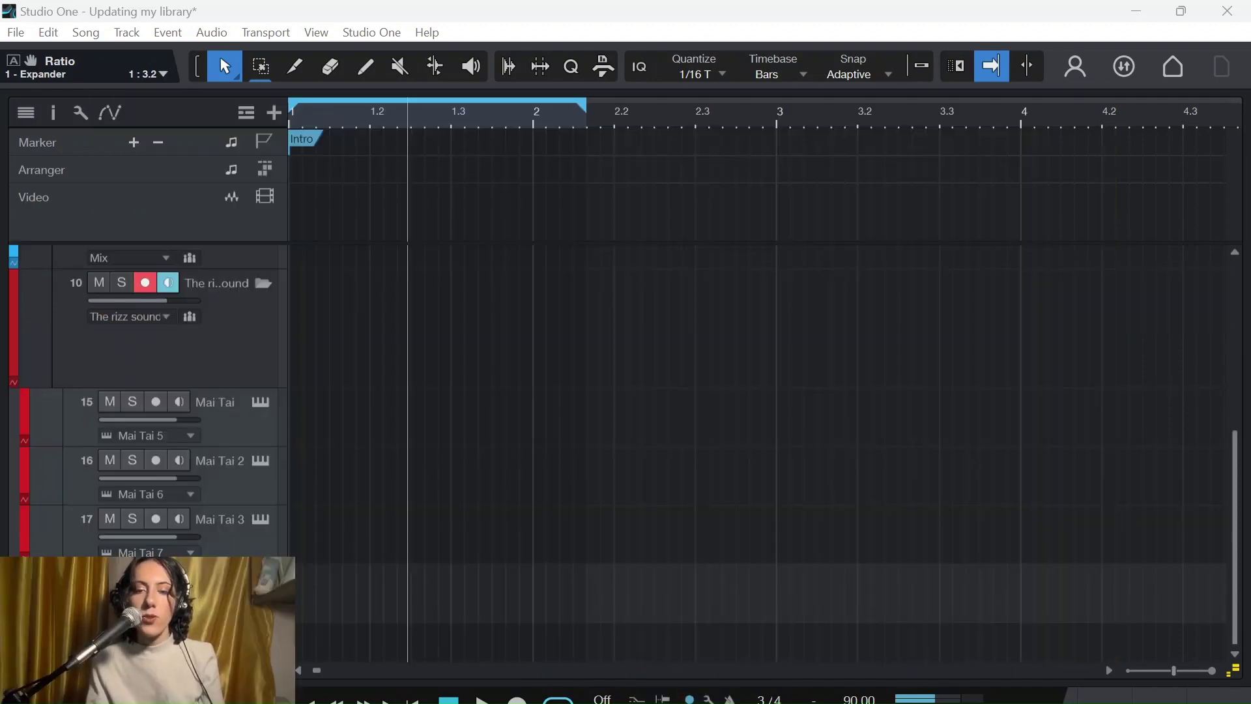
- Open Copilot and find its Mai Tai rizz-sound guide, starting with initializing Mai Tai
key(super+c)
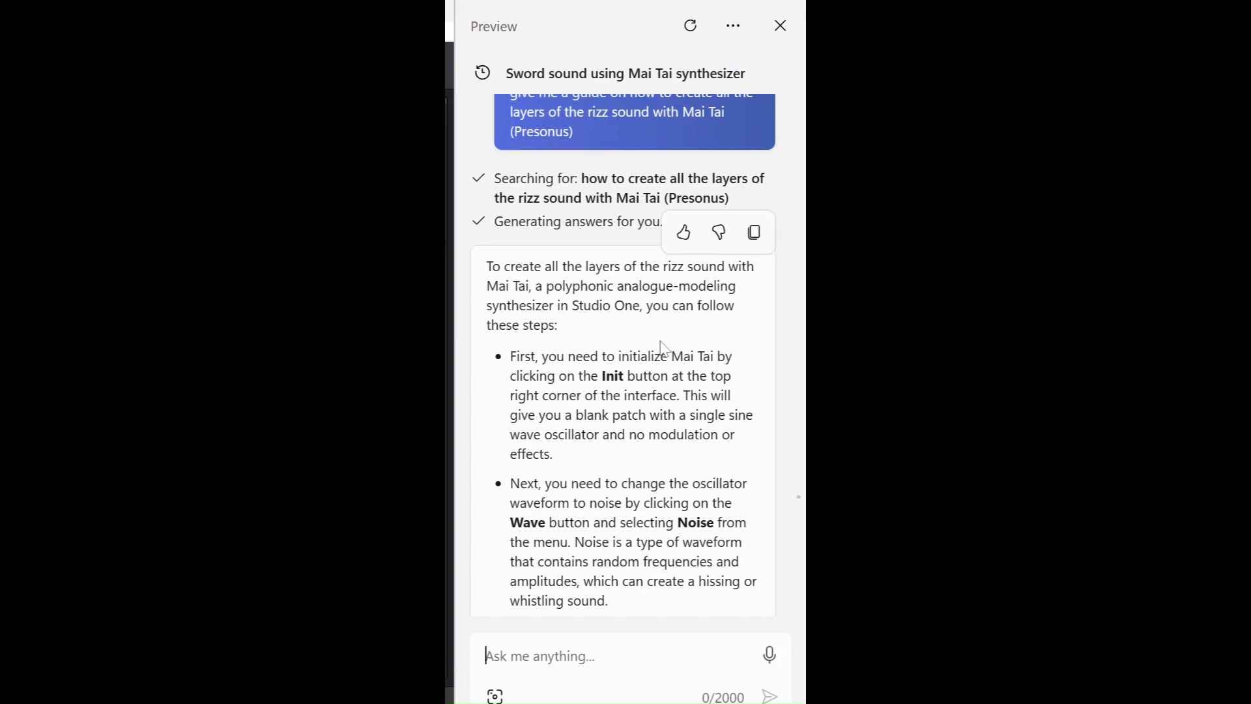
scroll(579, 328, up, 2)
scroll(600, 335, down, 1)
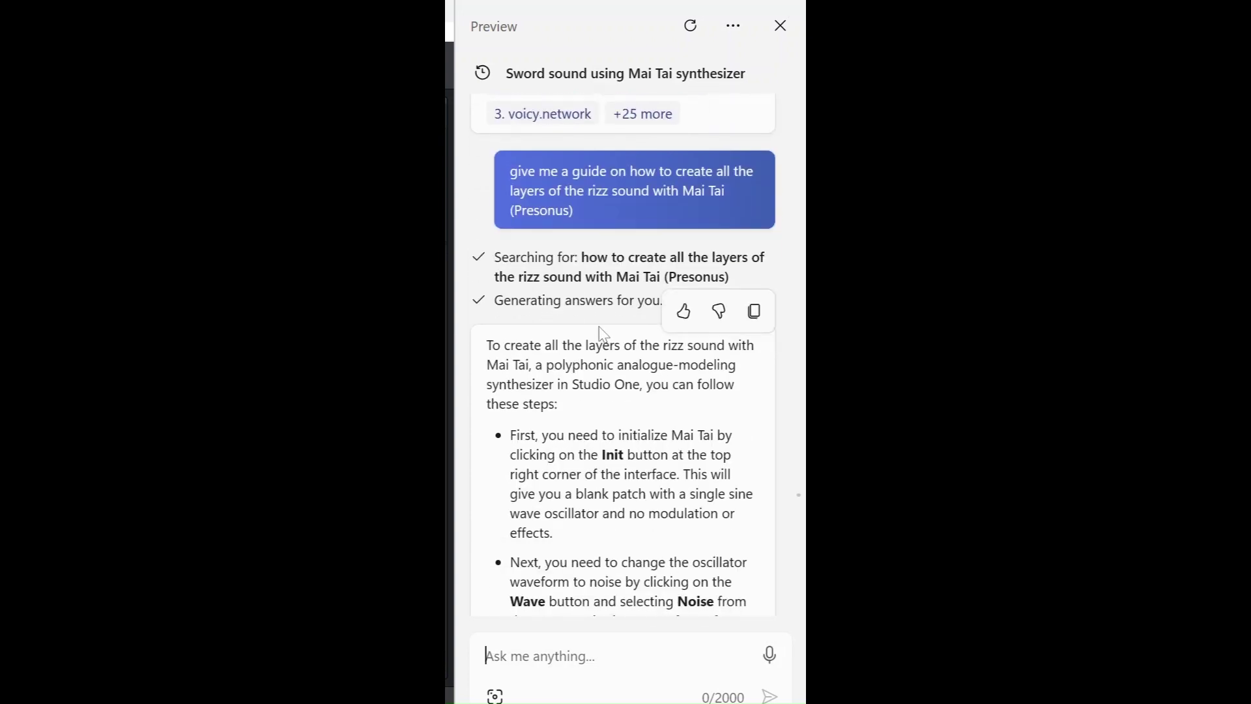
scroll(601, 335, up, 5)
scroll(626, 335, up, 10)
scroll(625, 335, down, 8)
scroll(623, 352, down, 10)
scroll(622, 351, up, 2)
scroll(623, 352, down, 2)
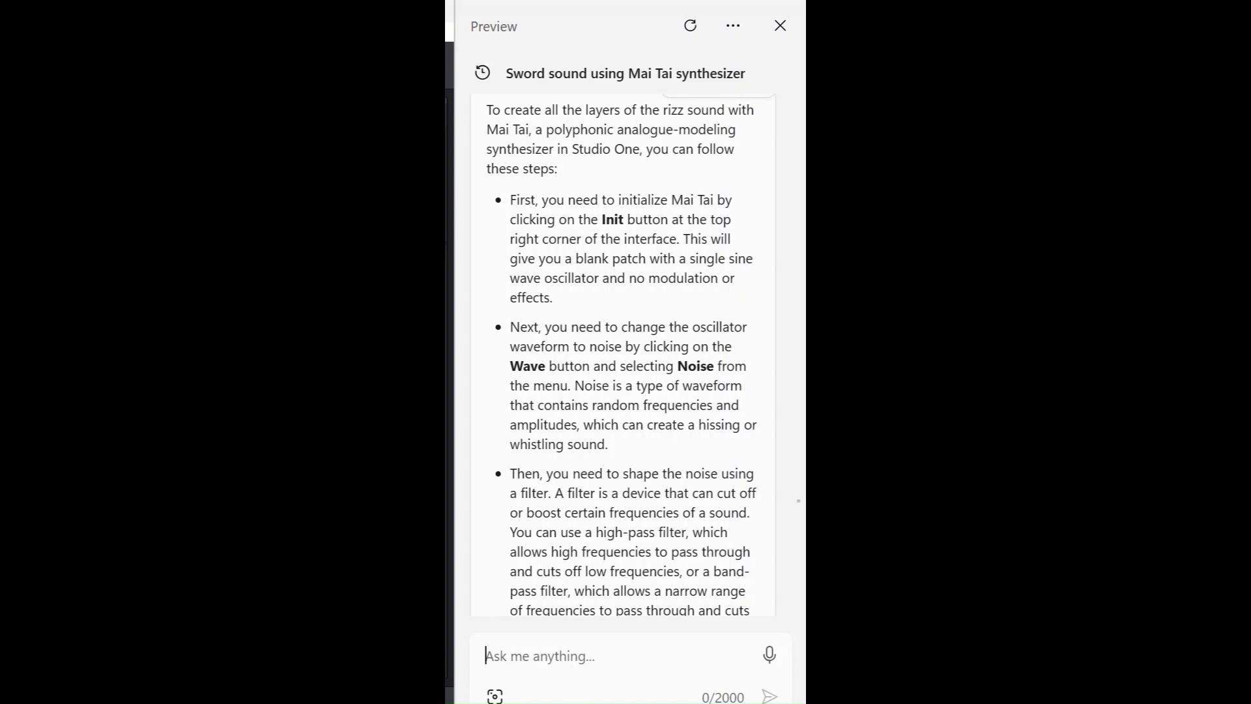
scroll(622, 358, up, 2)
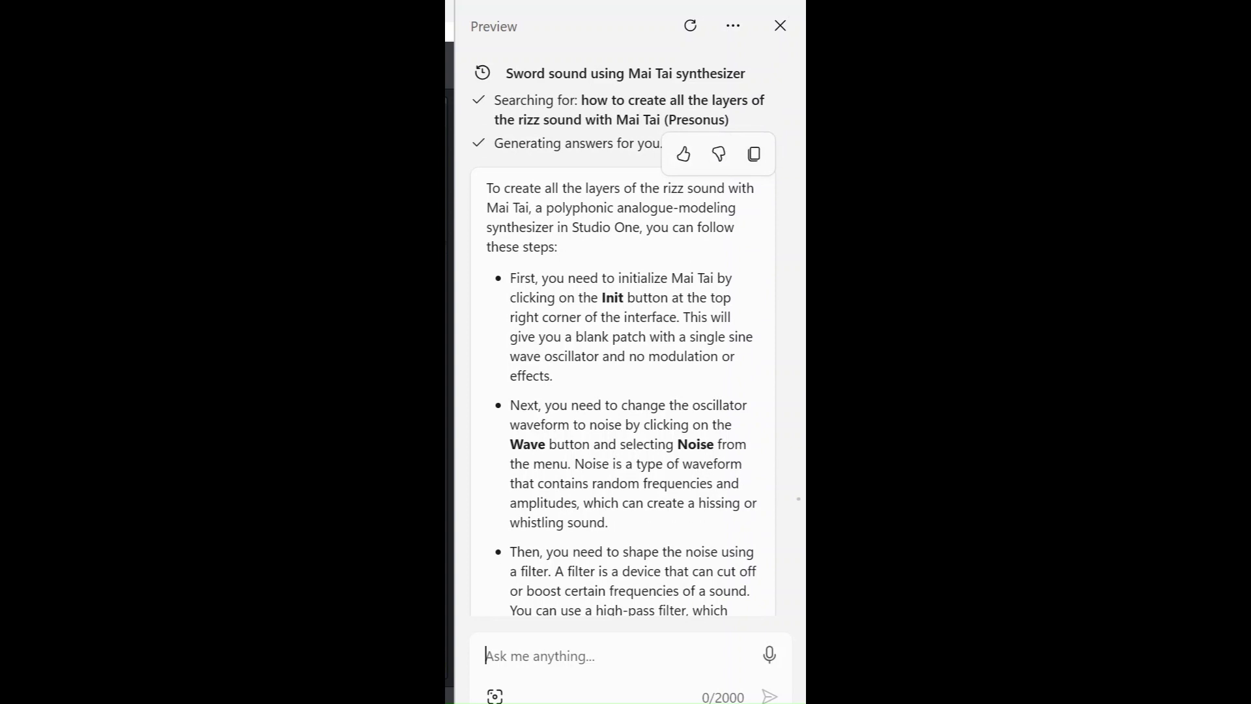
scroll(623, 355, up, 4)
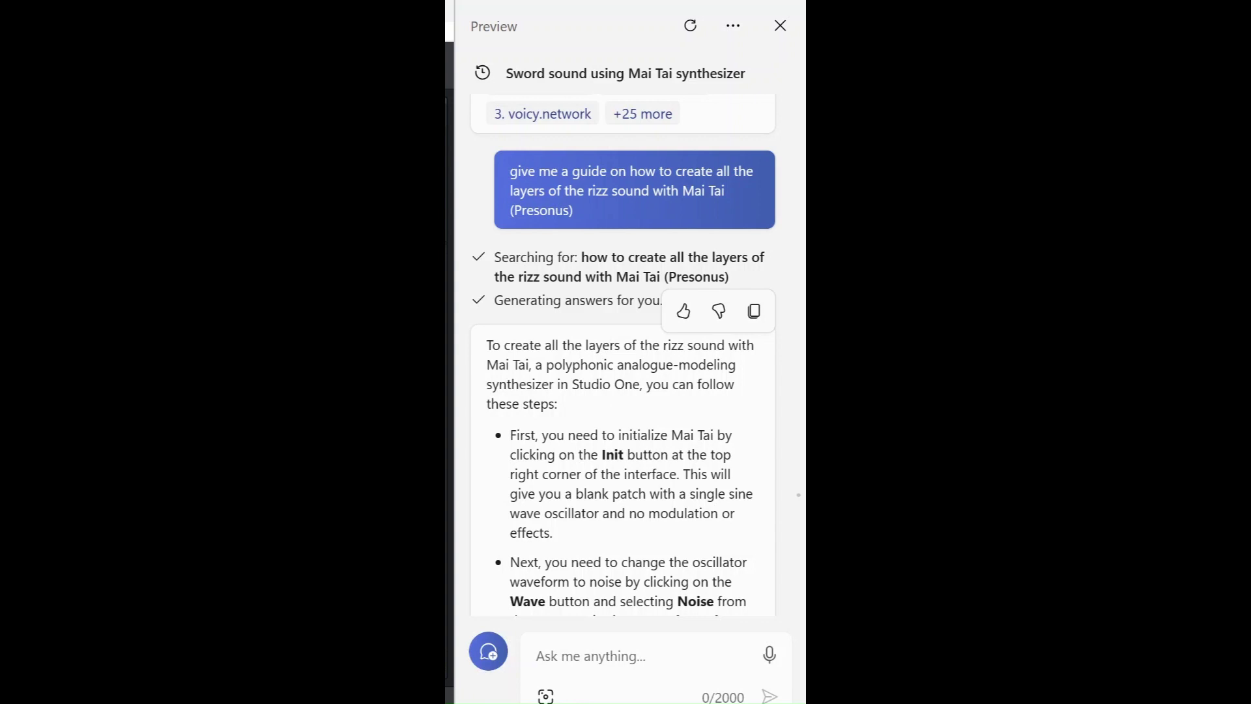
drag(559, 406, 486, 346)
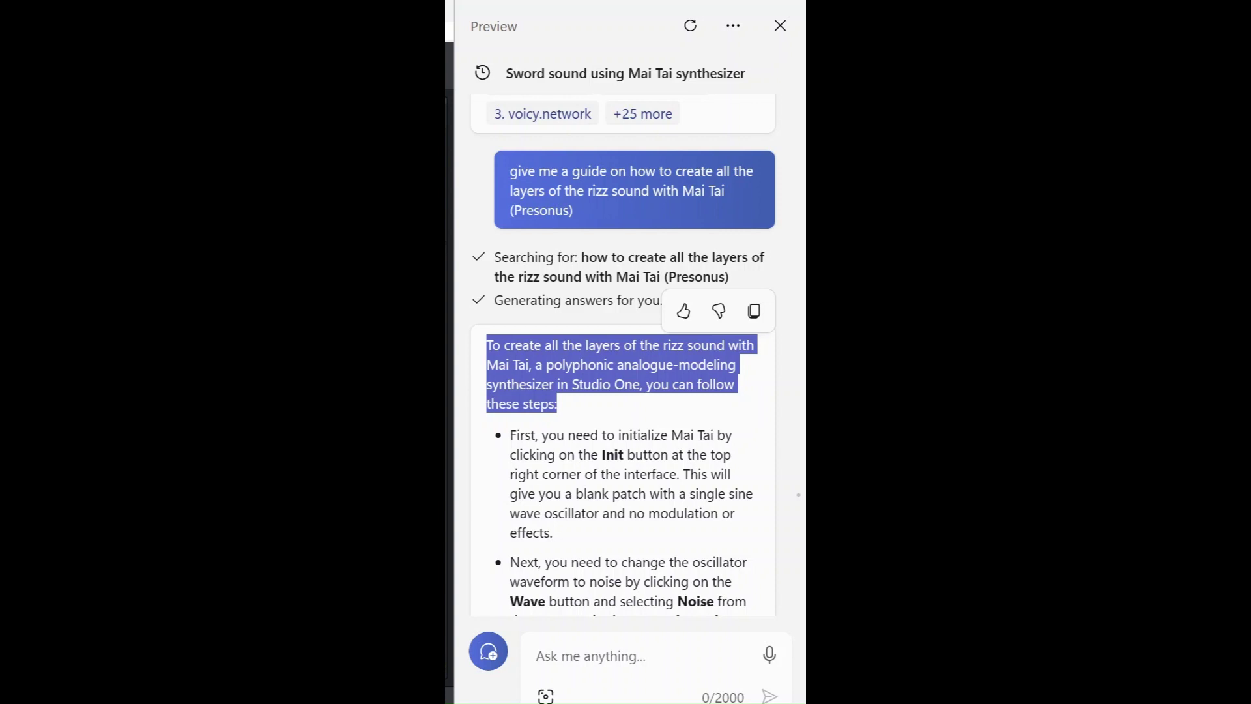
click(558, 532)
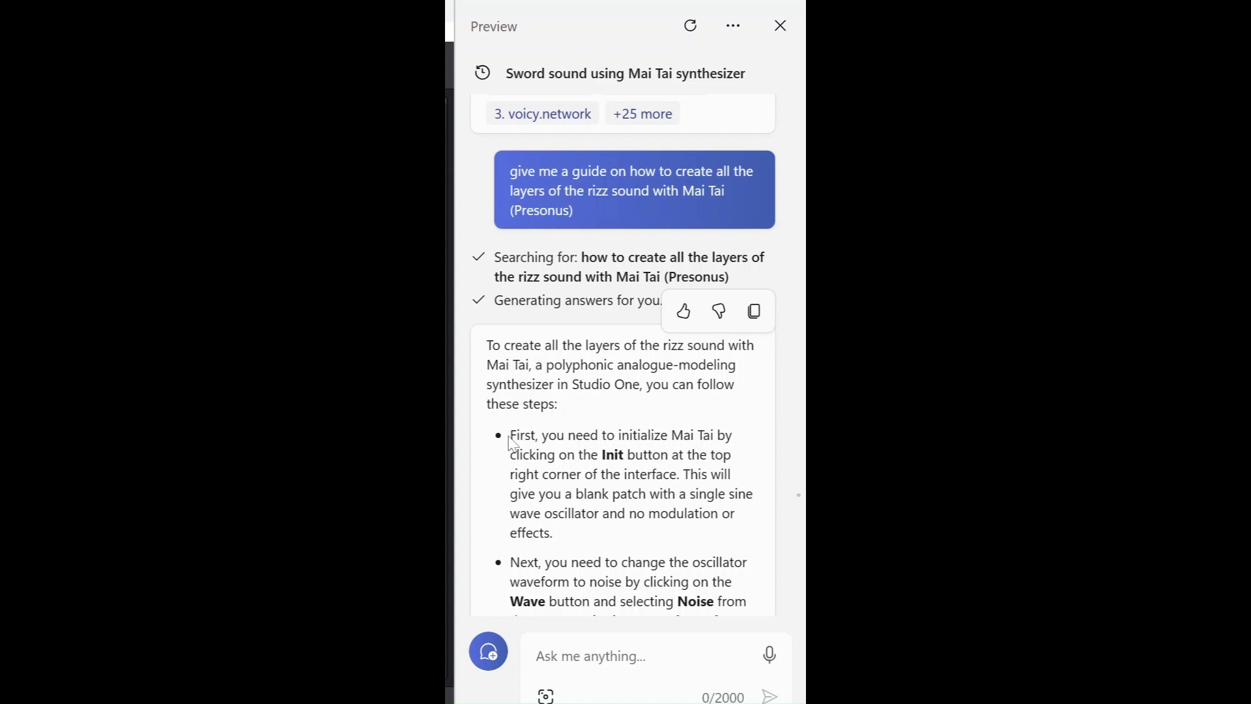
drag(510, 435, 552, 532)
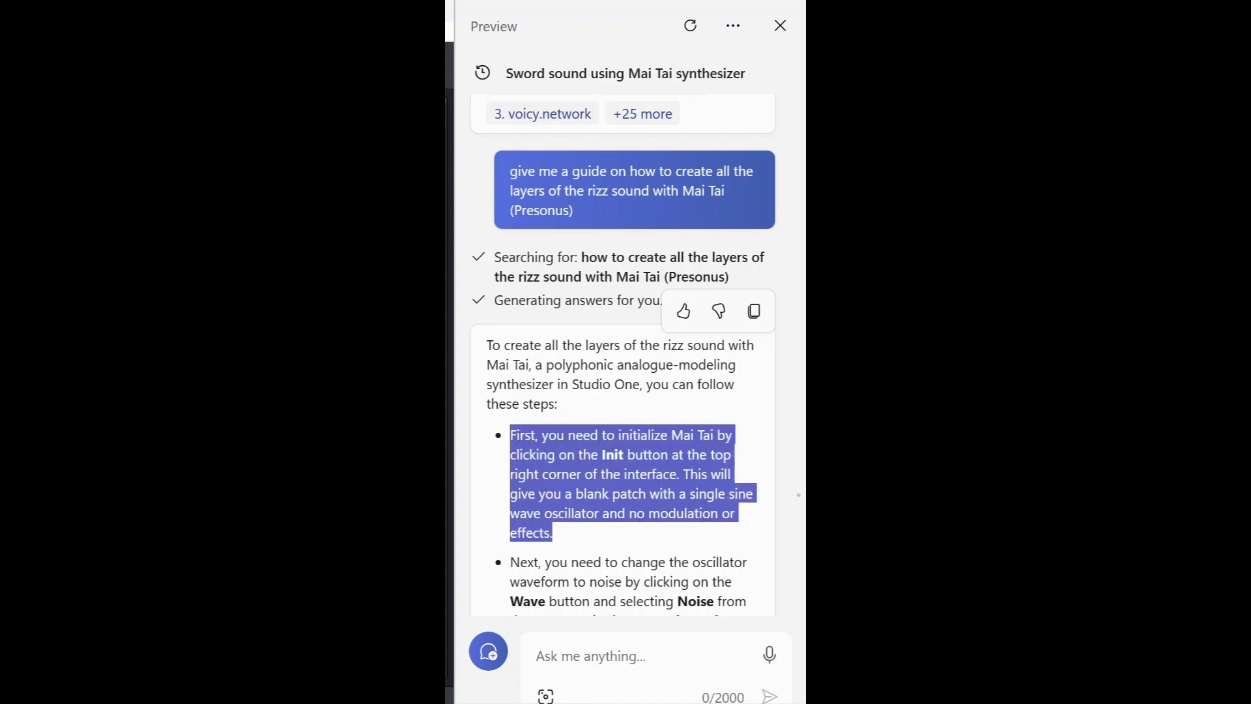
click(576, 547)
scroll(575, 547, down, 6)
scroll(495, 534, up, 4)
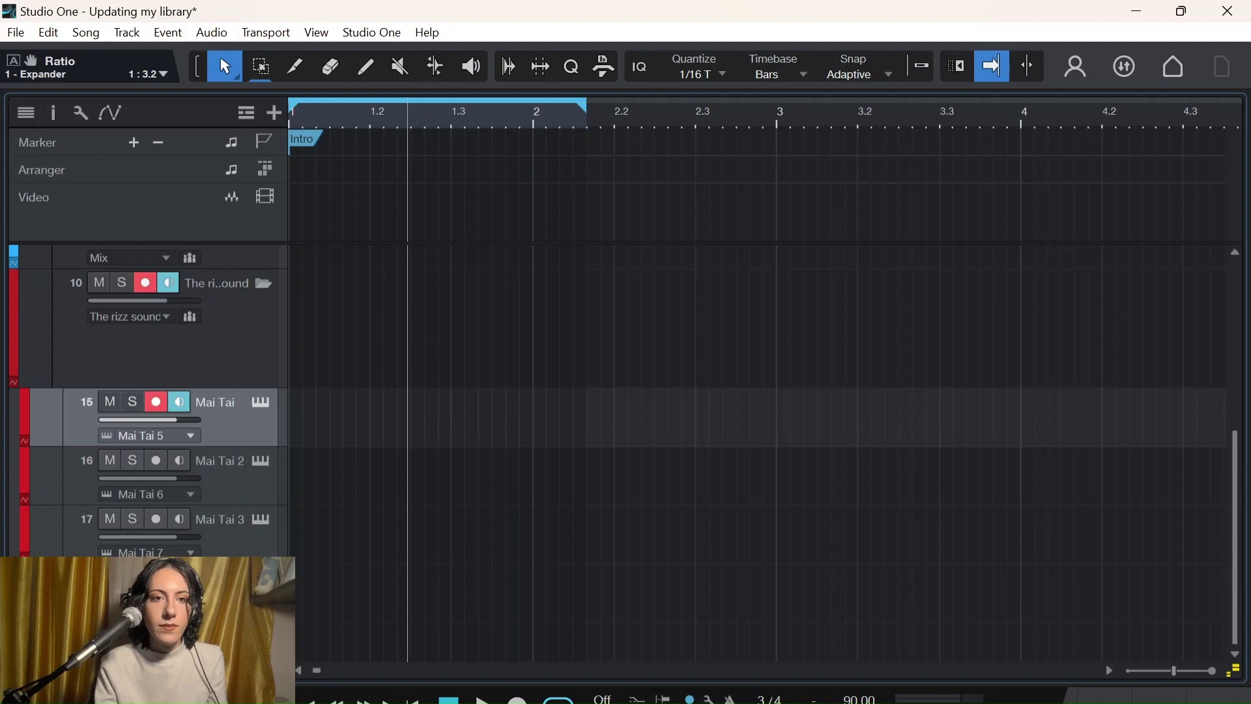
- Load the default preset and then '+ init' on track 15's Mai Tai 5, and close it
click(261, 403)
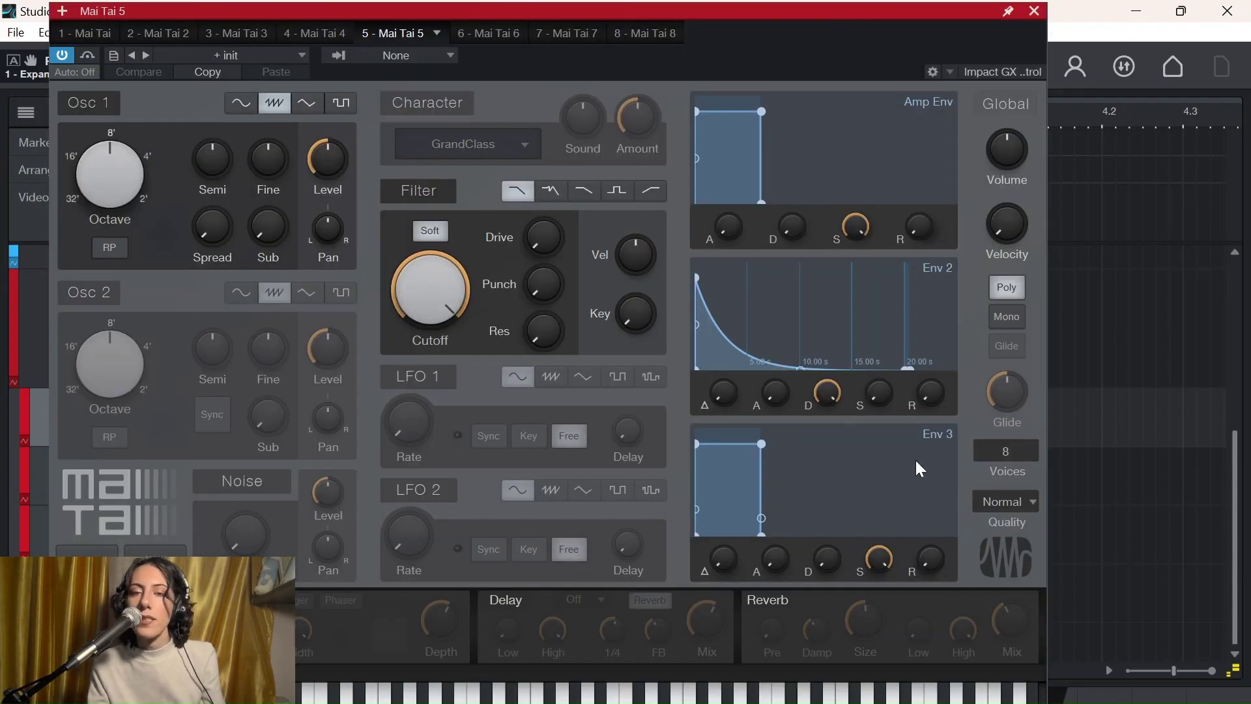
drag(825, 13, 866, 30)
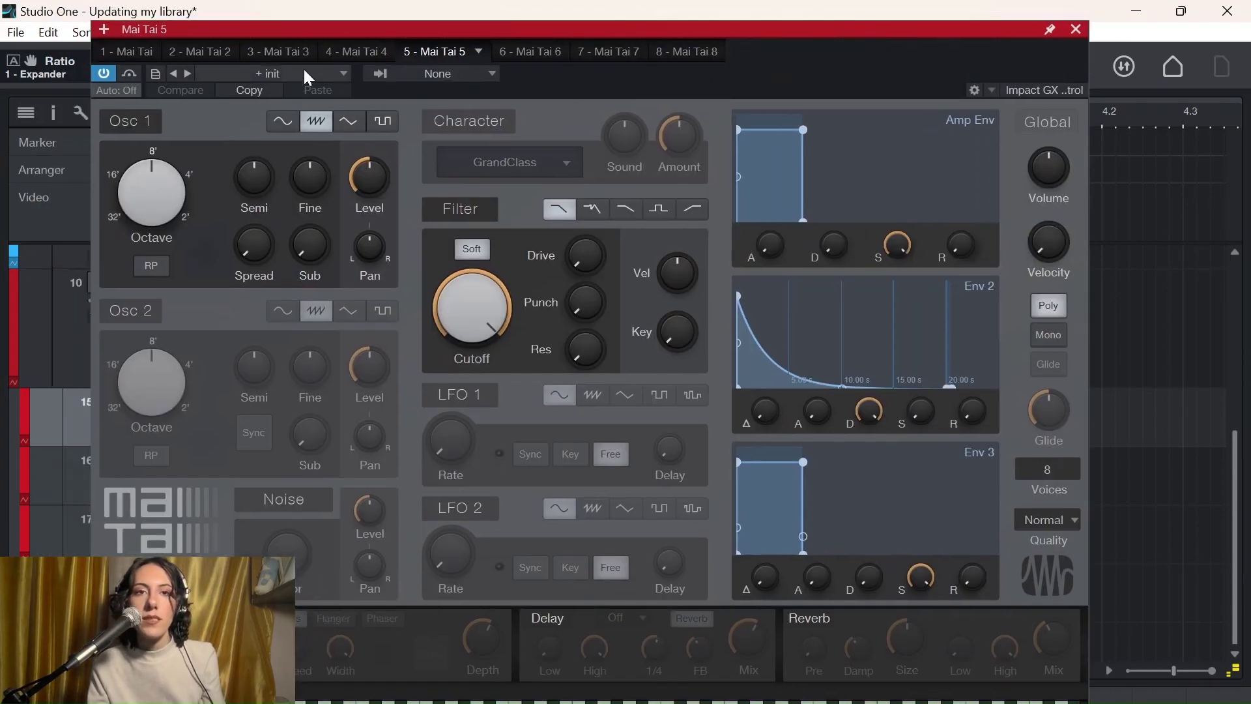
click(252, 72)
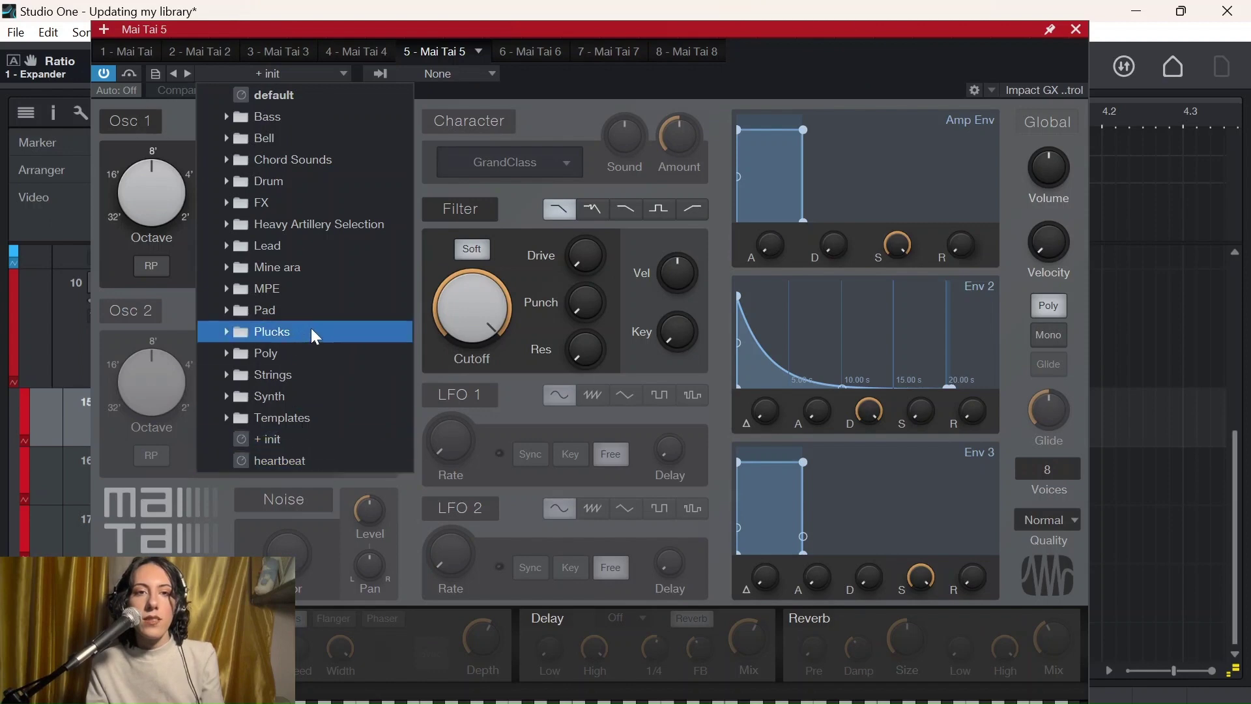
click(271, 97)
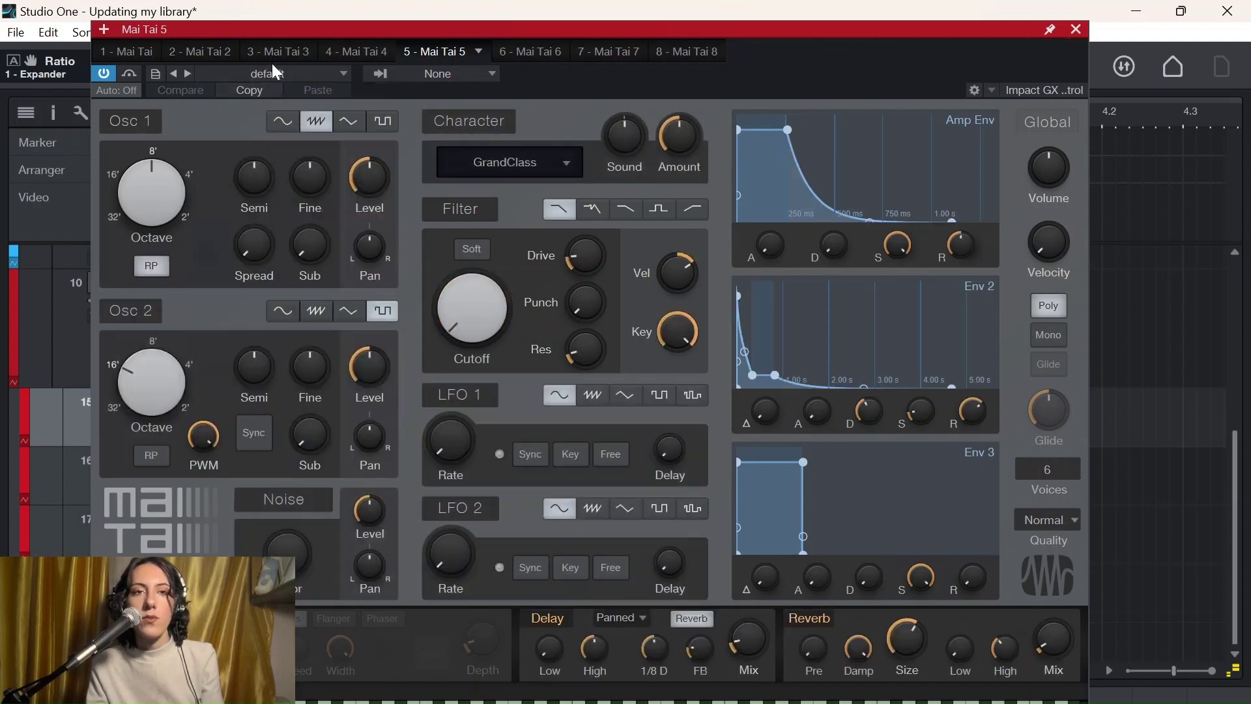
click(272, 70)
click(292, 430)
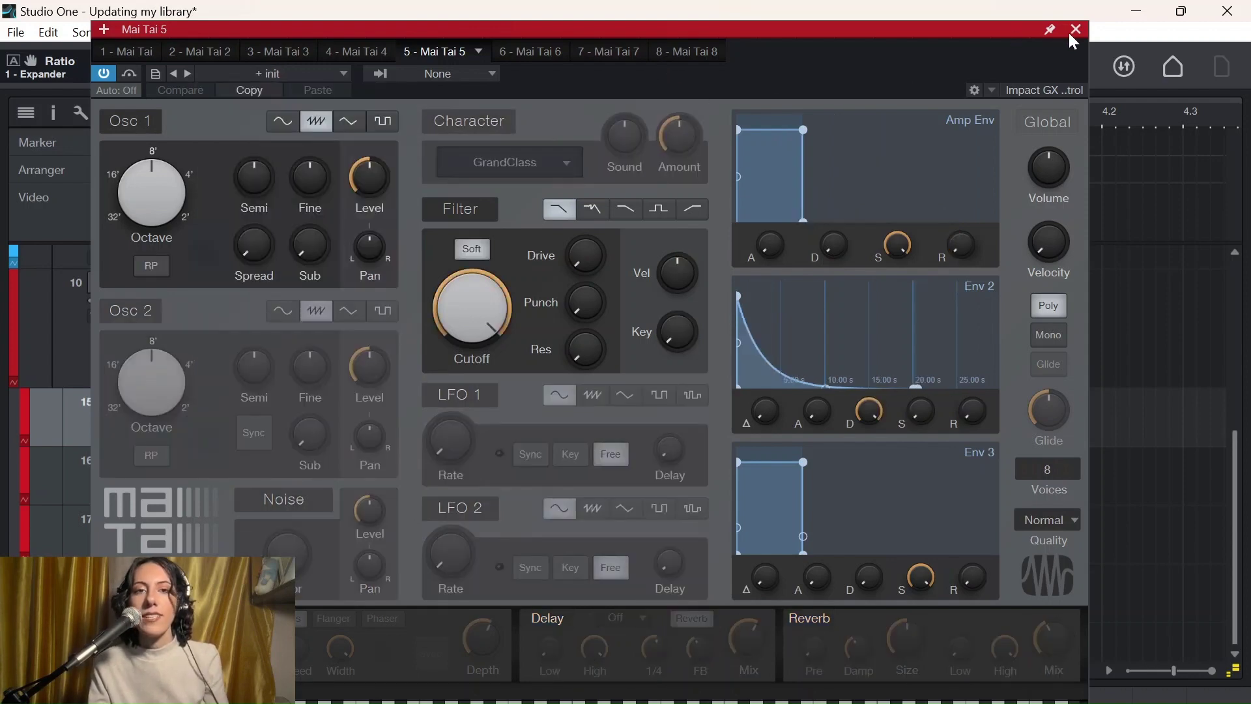
click(1075, 32)
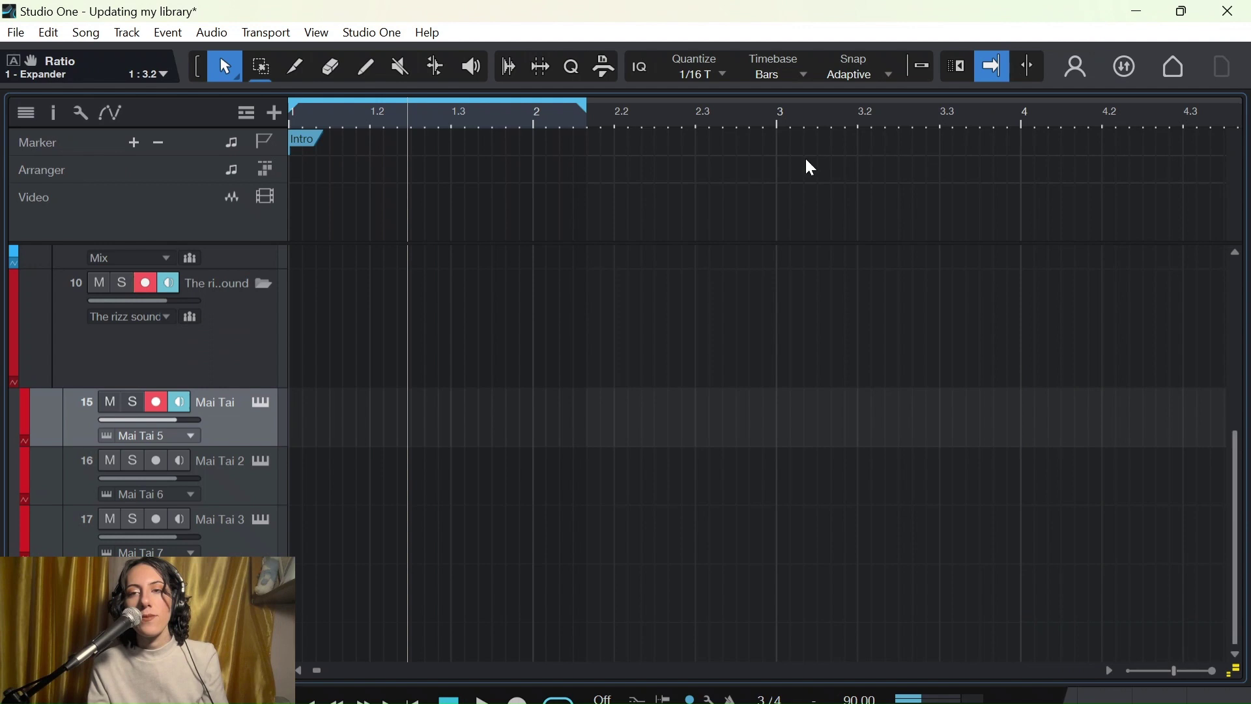
- Create a bar 1–2 part on the Mai Tai track, draw a C3 note, and play it
double_click(317, 428)
double_click(348, 424)
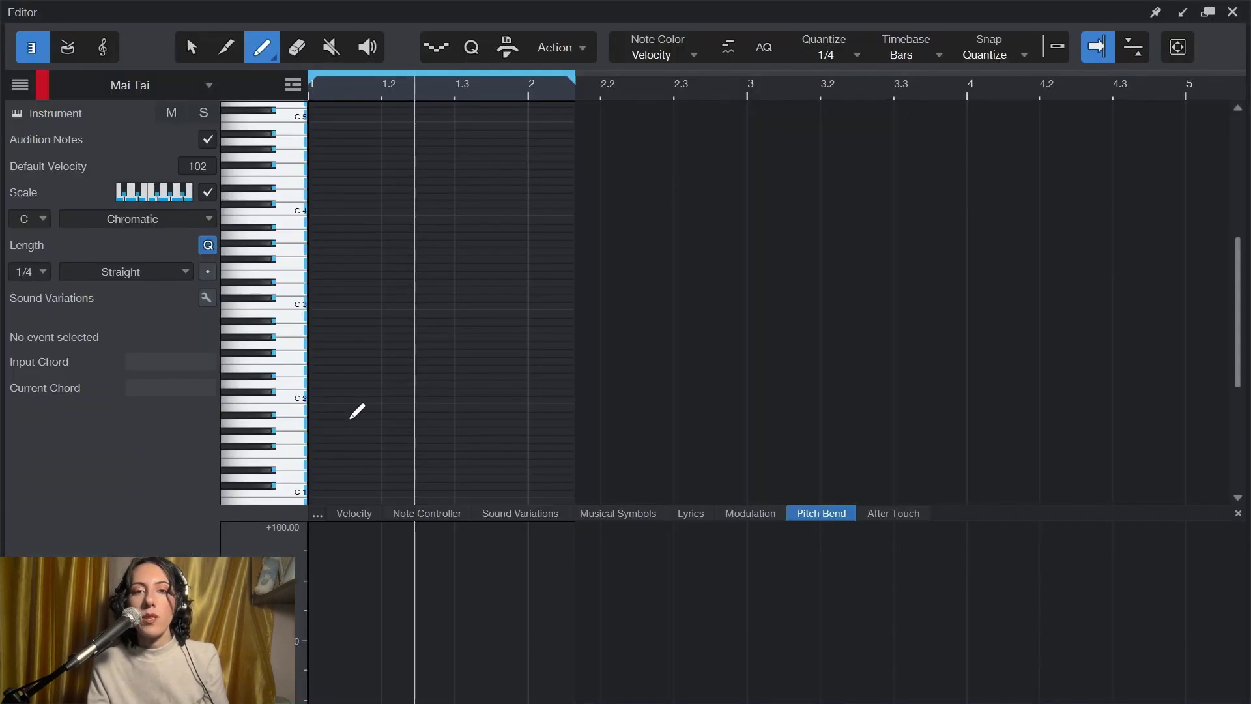
drag(313, 306, 543, 310)
click(1232, 12)
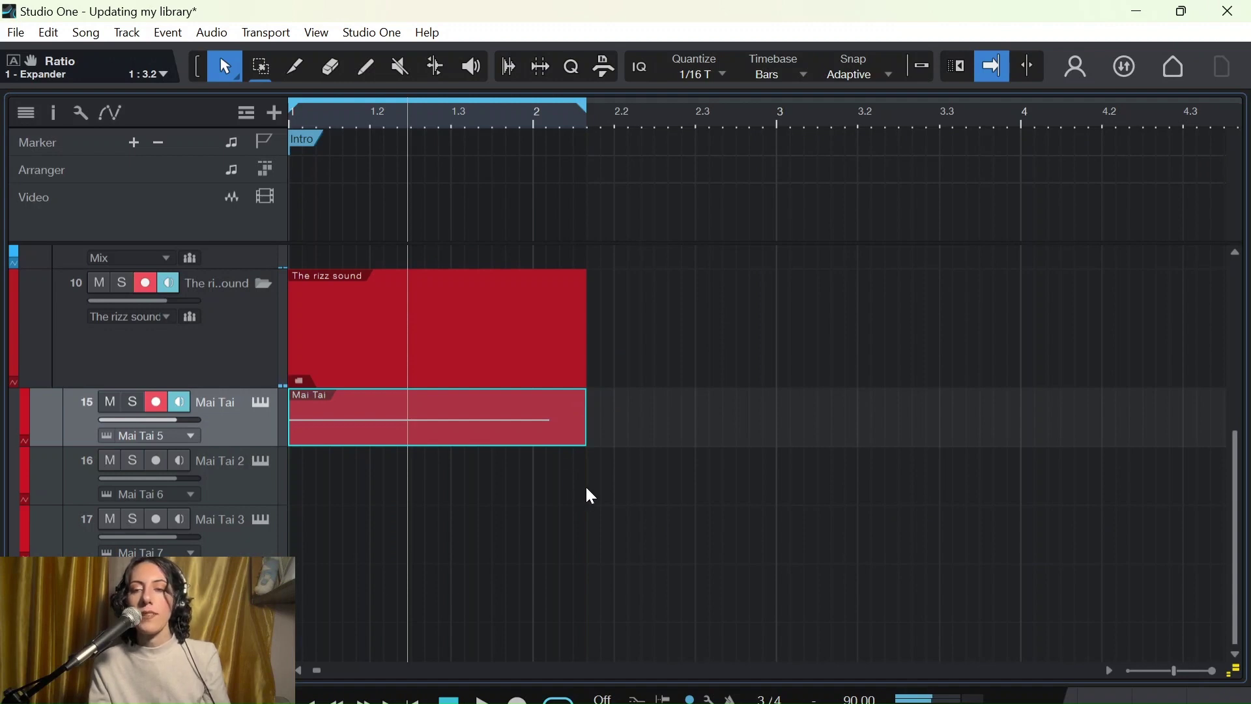
key(space)
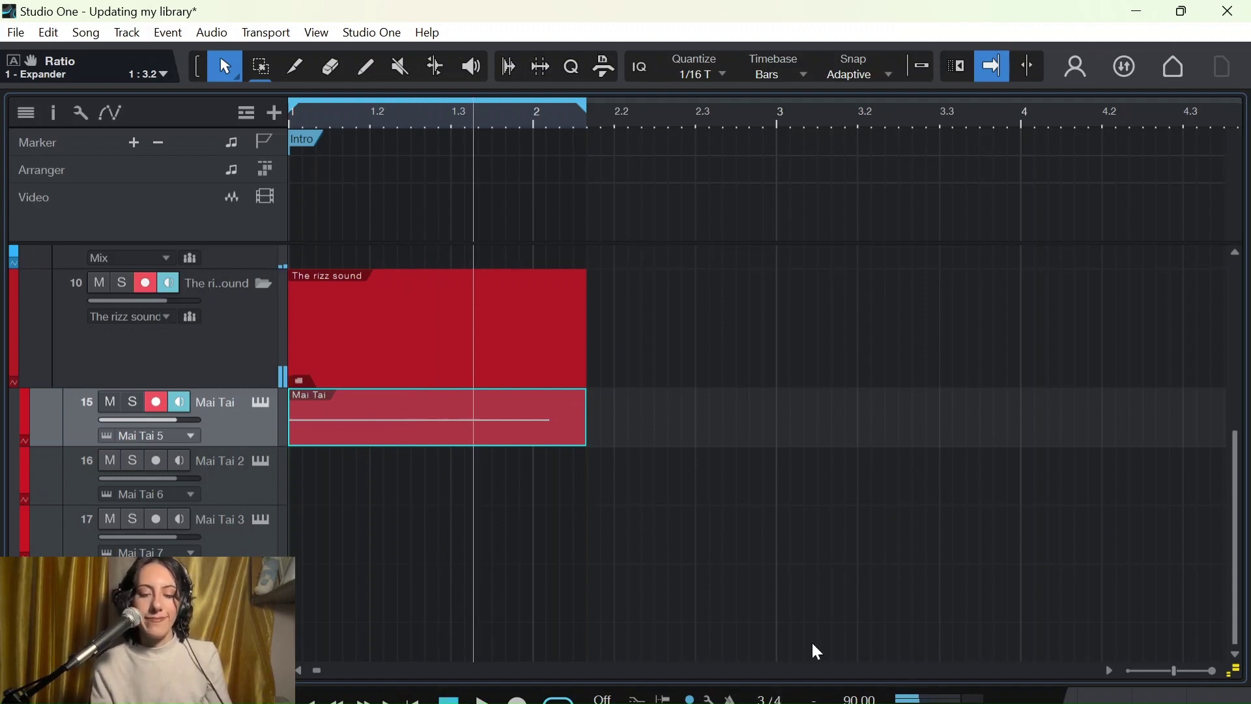
key(super+c)
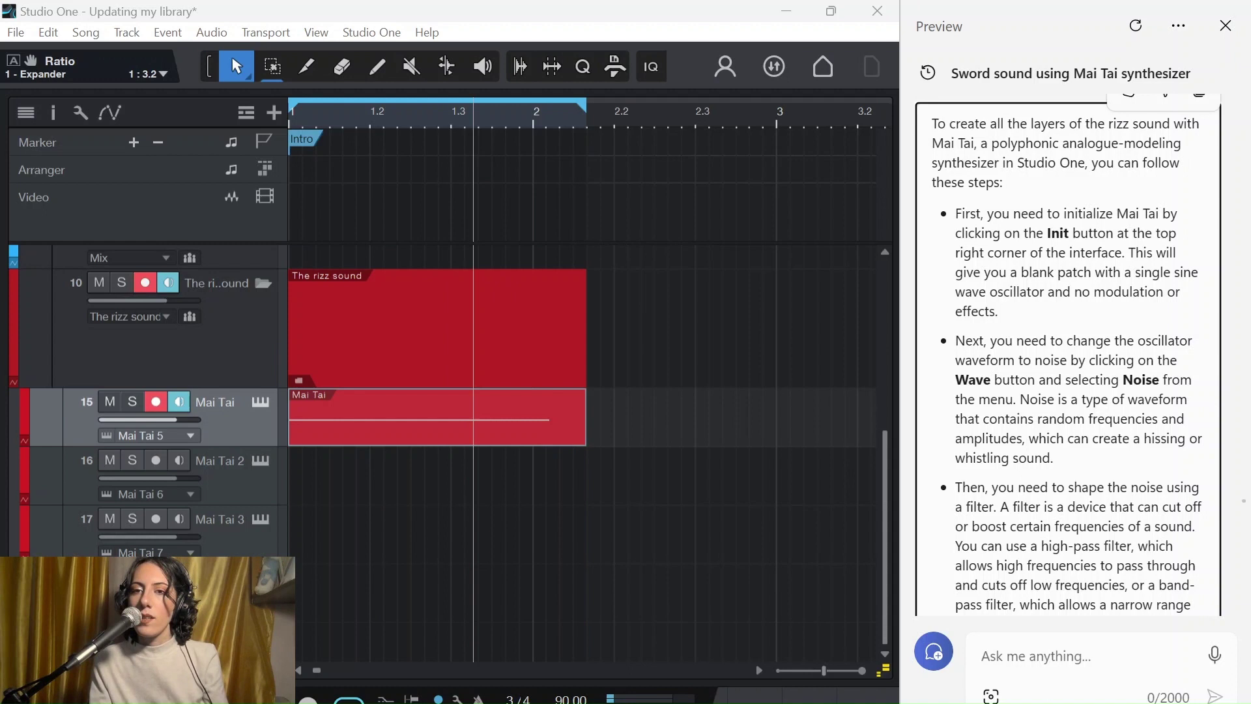
drag(956, 342, 1023, 410)
click(1047, 432)
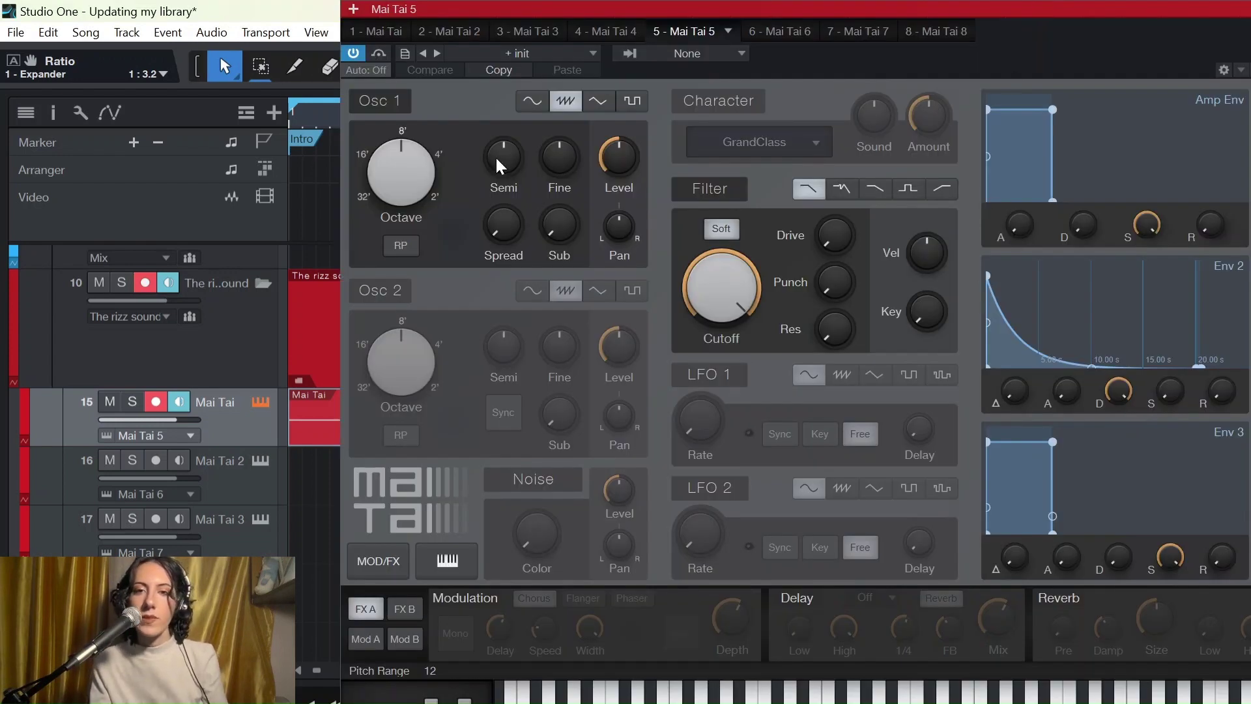
click(541, 481)
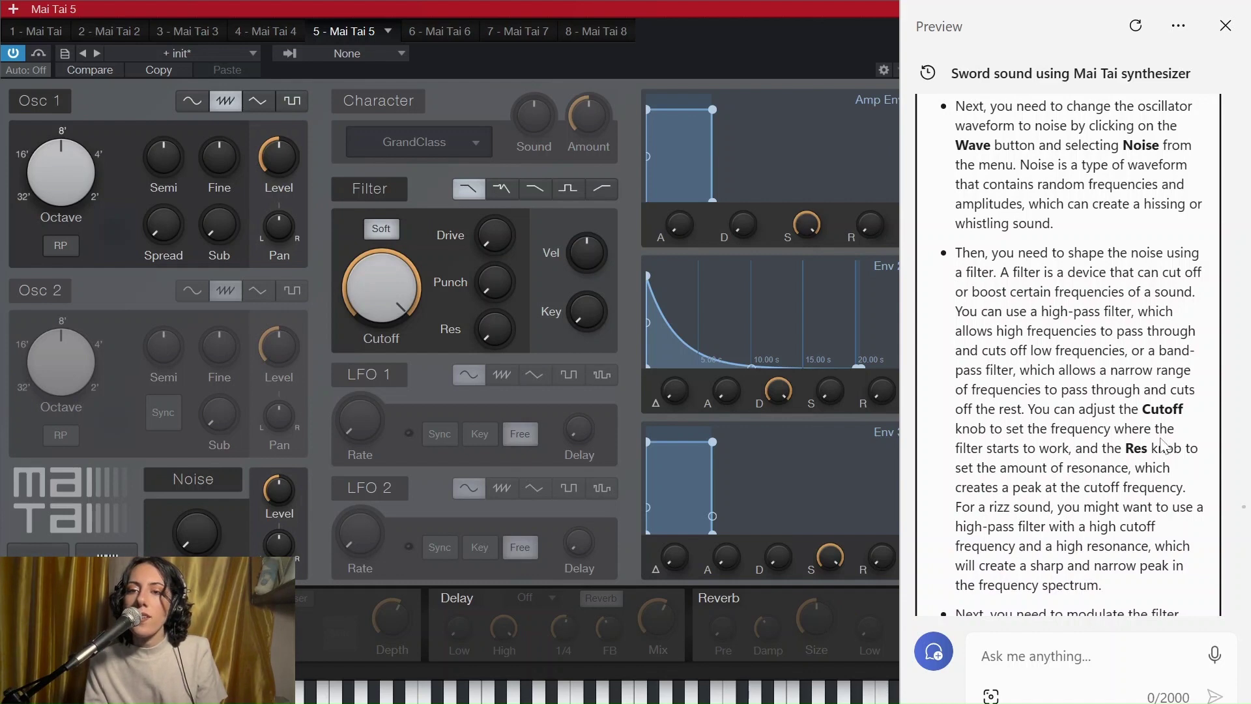
drag(955, 252, 1058, 311)
click(1075, 326)
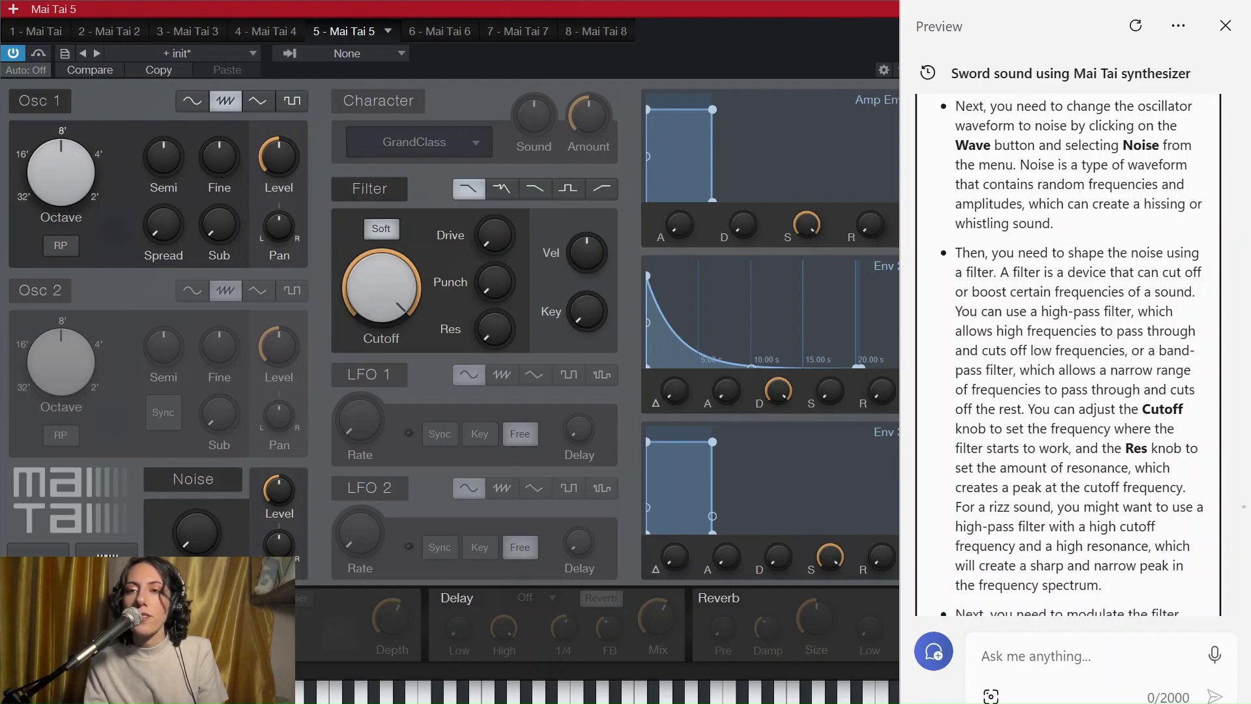
scroll(1068, 352, down, 1)
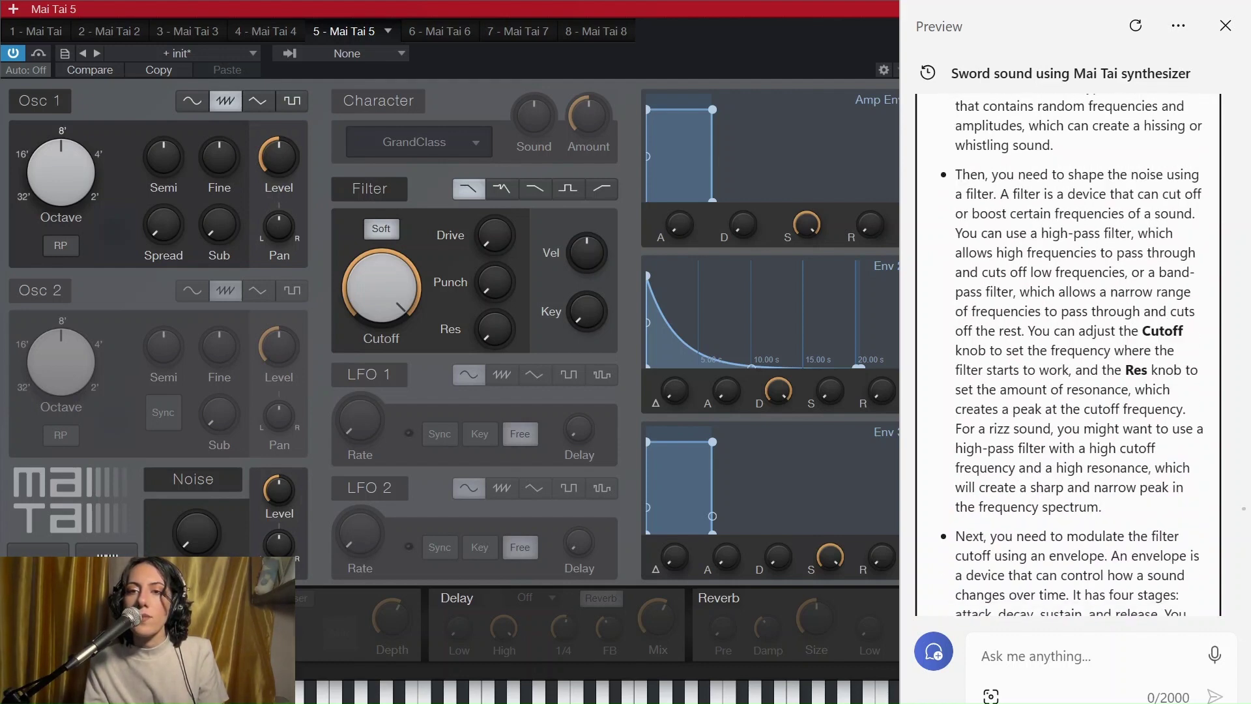
drag(955, 174, 1190, 429)
click(1190, 429)
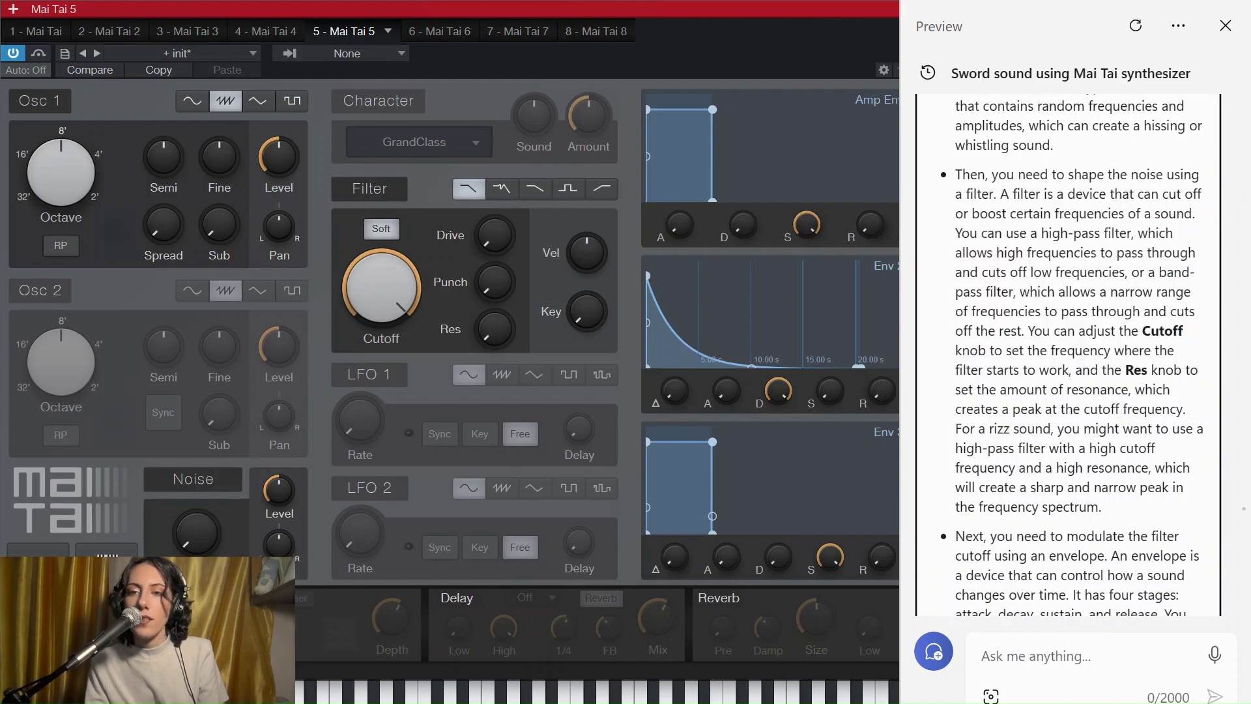
drag(970, 429, 1101, 507)
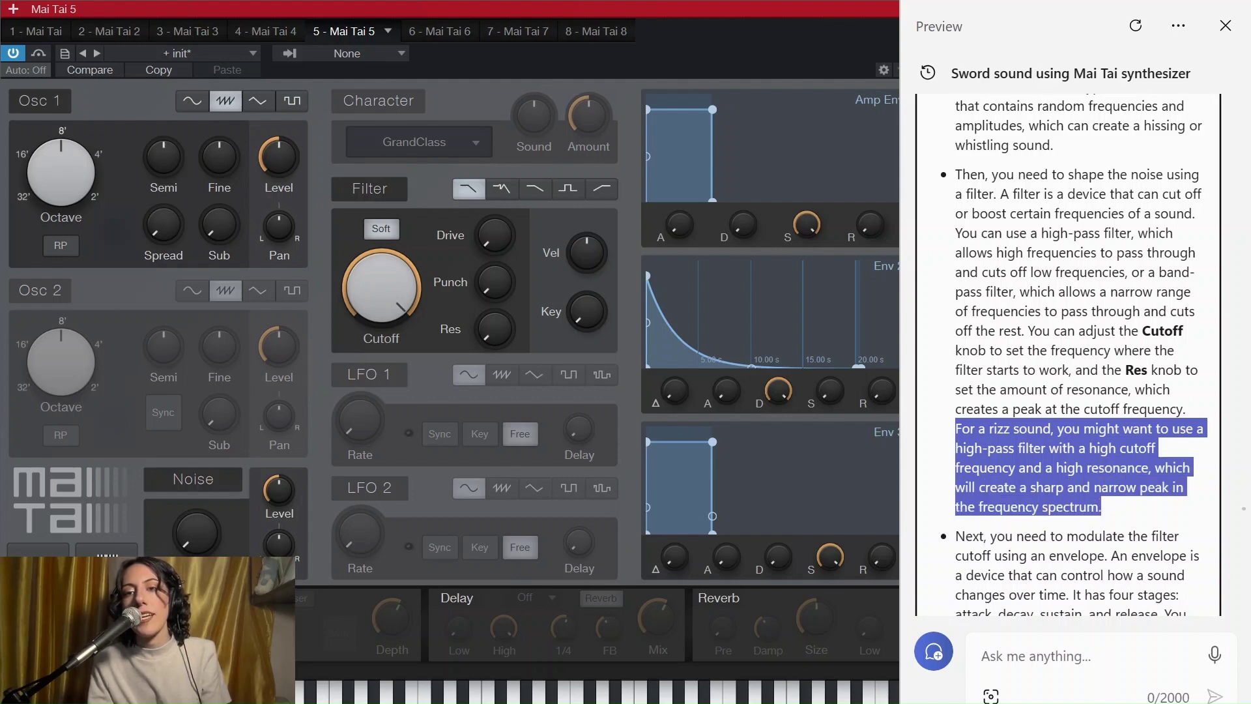
click(1129, 513)
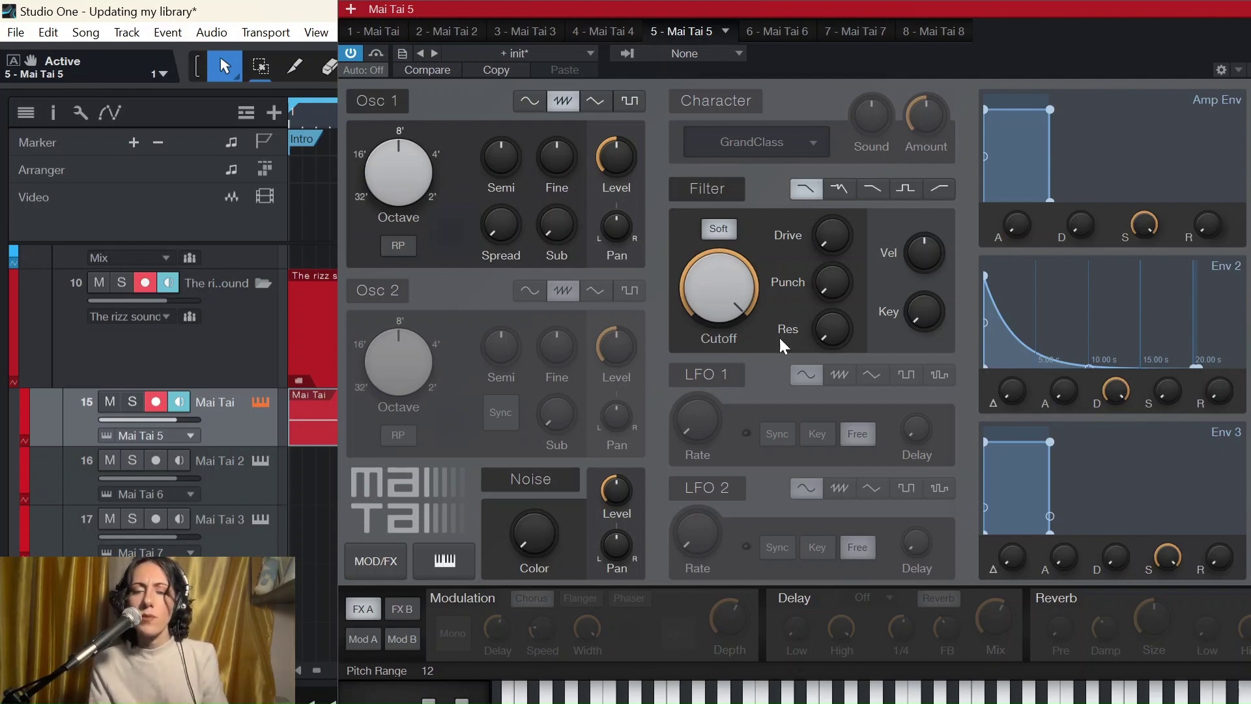
- Switch the Mai Tai filter to high-pass and try cutoff values, raising resonance to 18%
drag(957, 14, 918, 9)
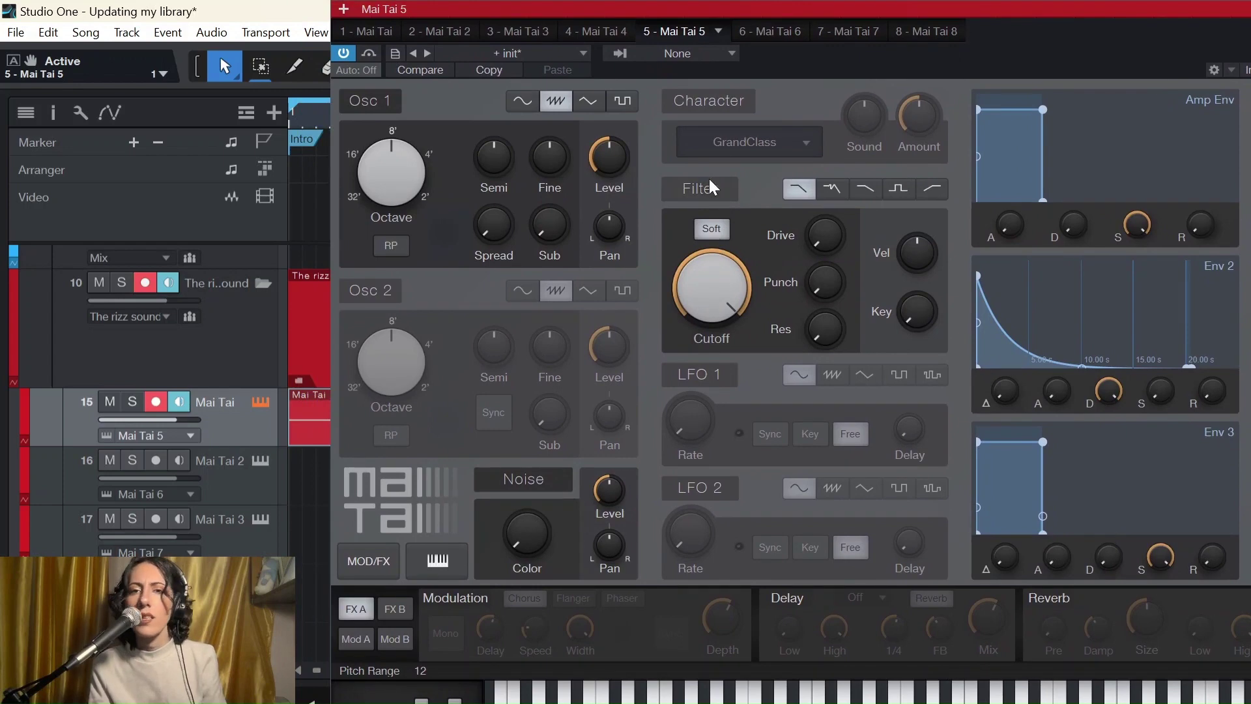
click(932, 188)
drag(740, 311, 743, 366)
drag(734, 304, 733, 239)
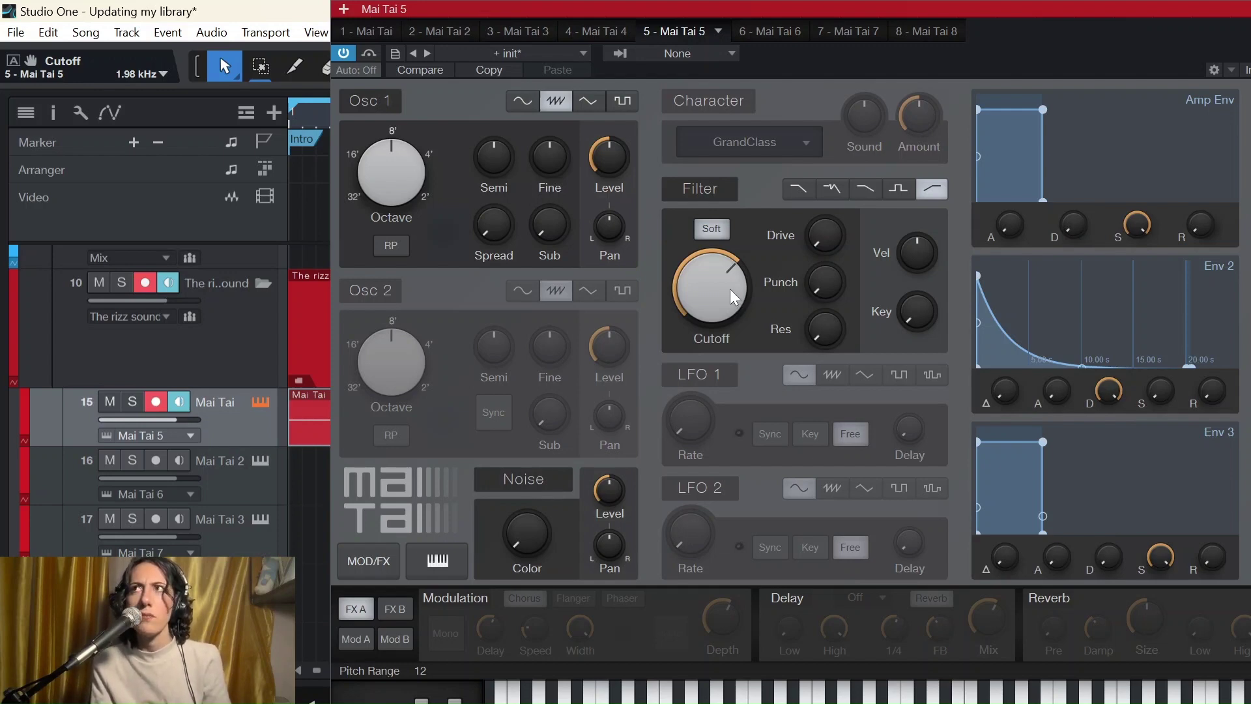
drag(730, 288, 722, 331)
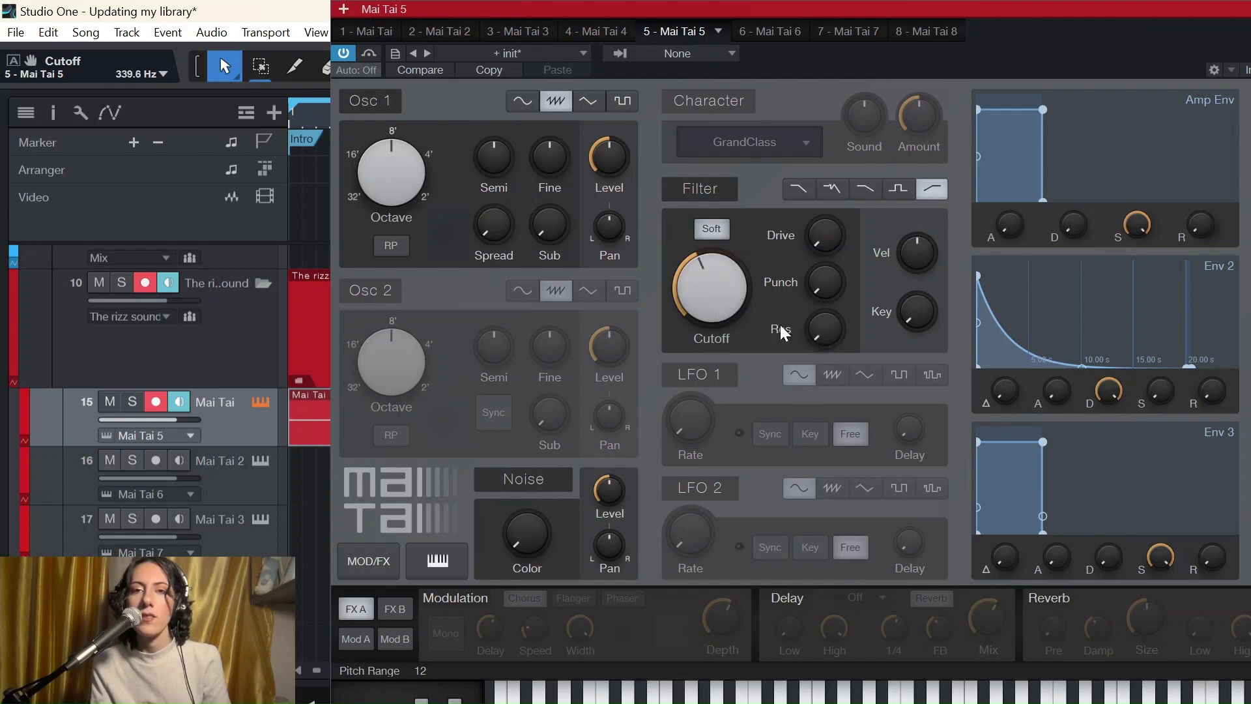
drag(829, 326, 837, 218)
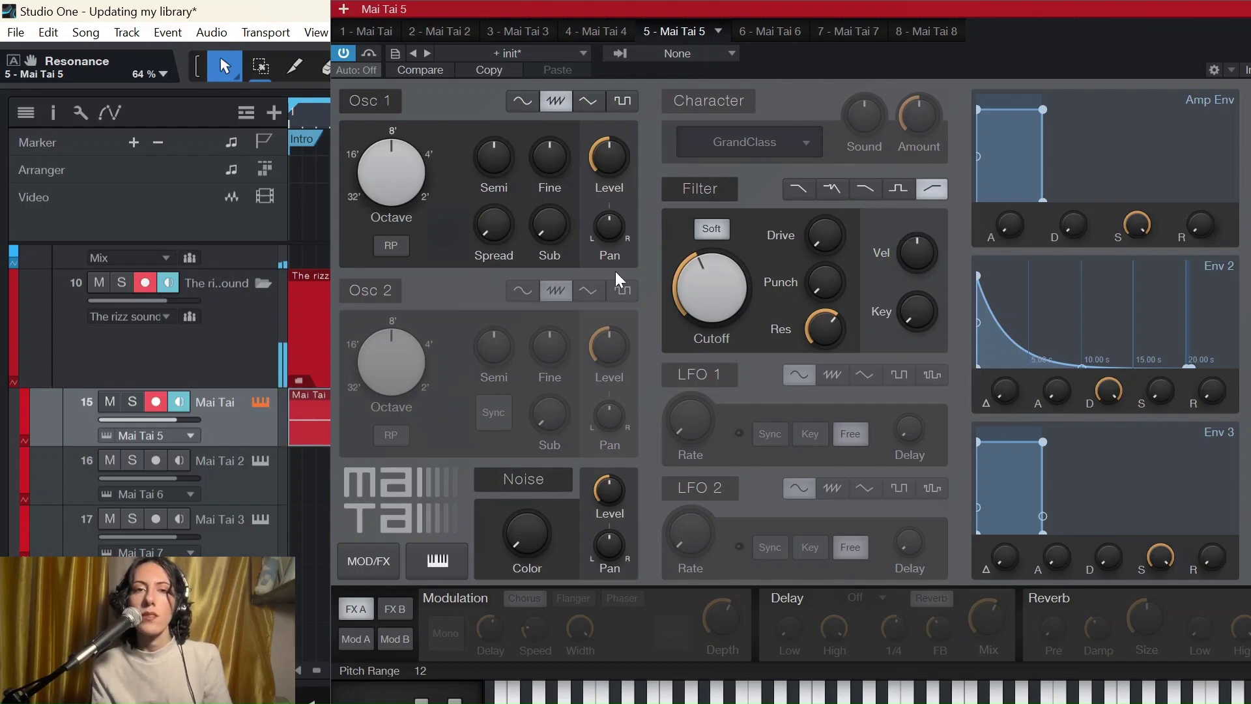
- Retune the cutoff to about 496.6 Hz and scroll Copilot to its envelope-modulation step
click(383, 99)
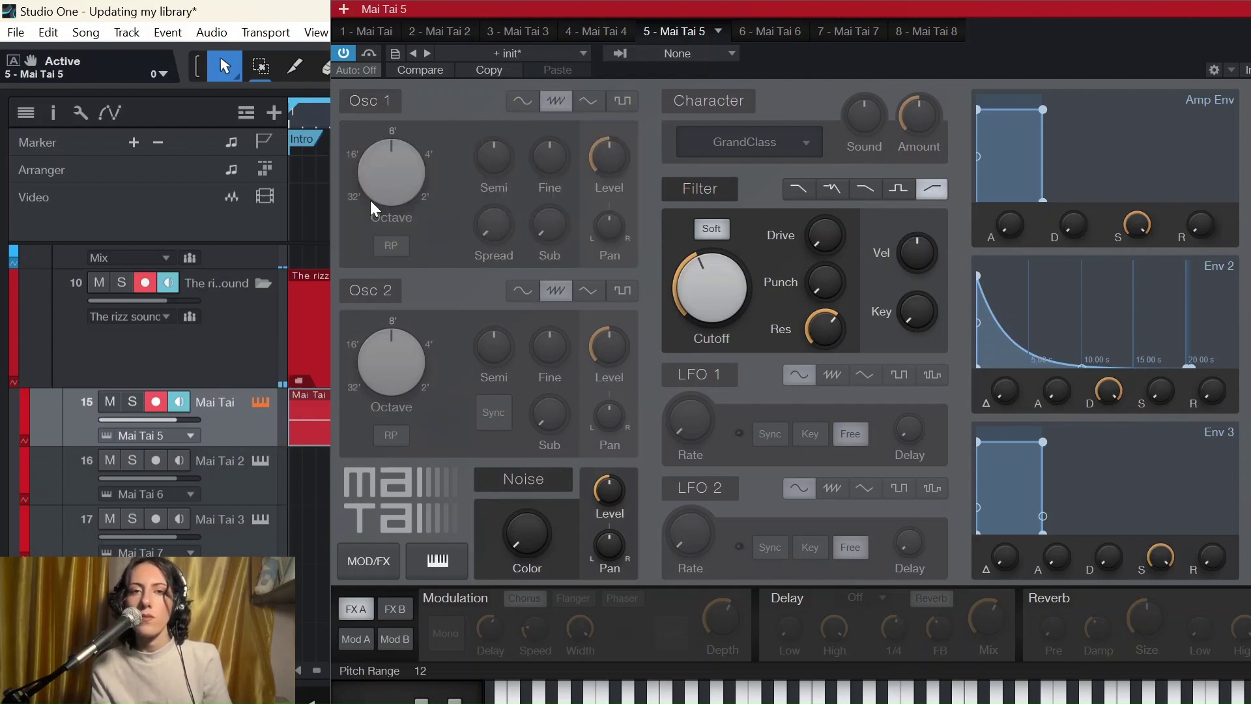
mouse_move(491, 154)
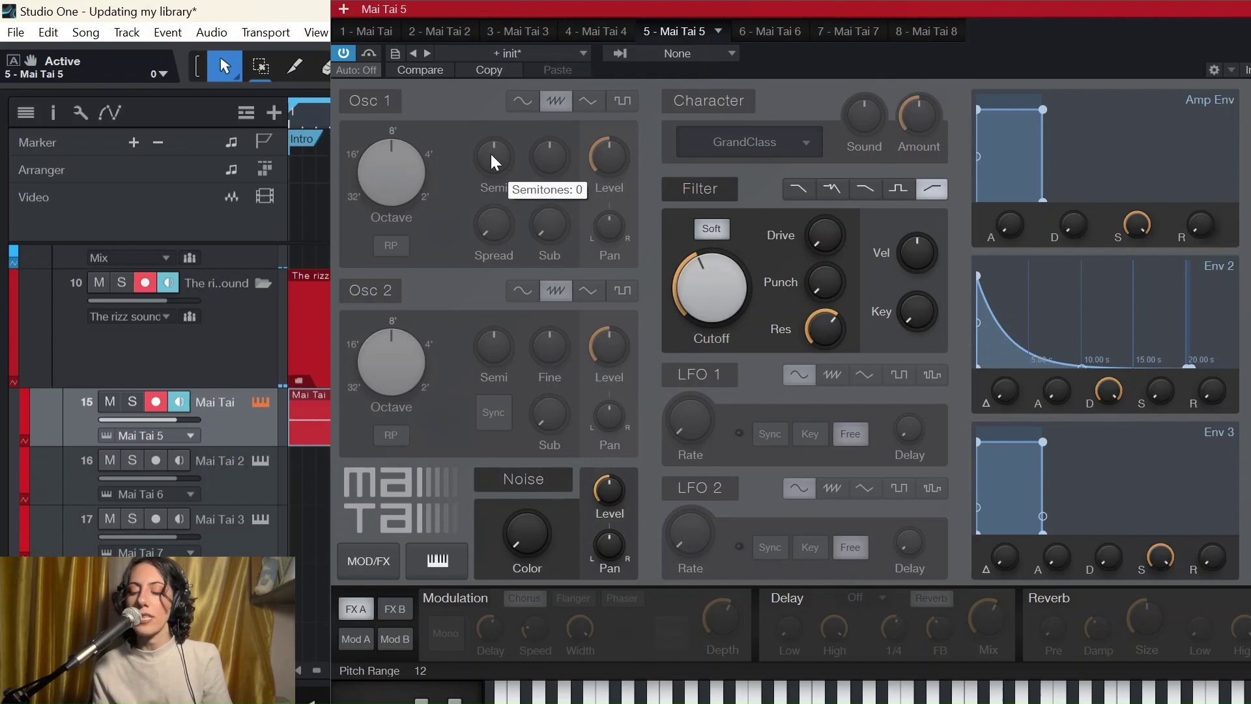
click(736, 297)
drag(737, 297, 825, 318)
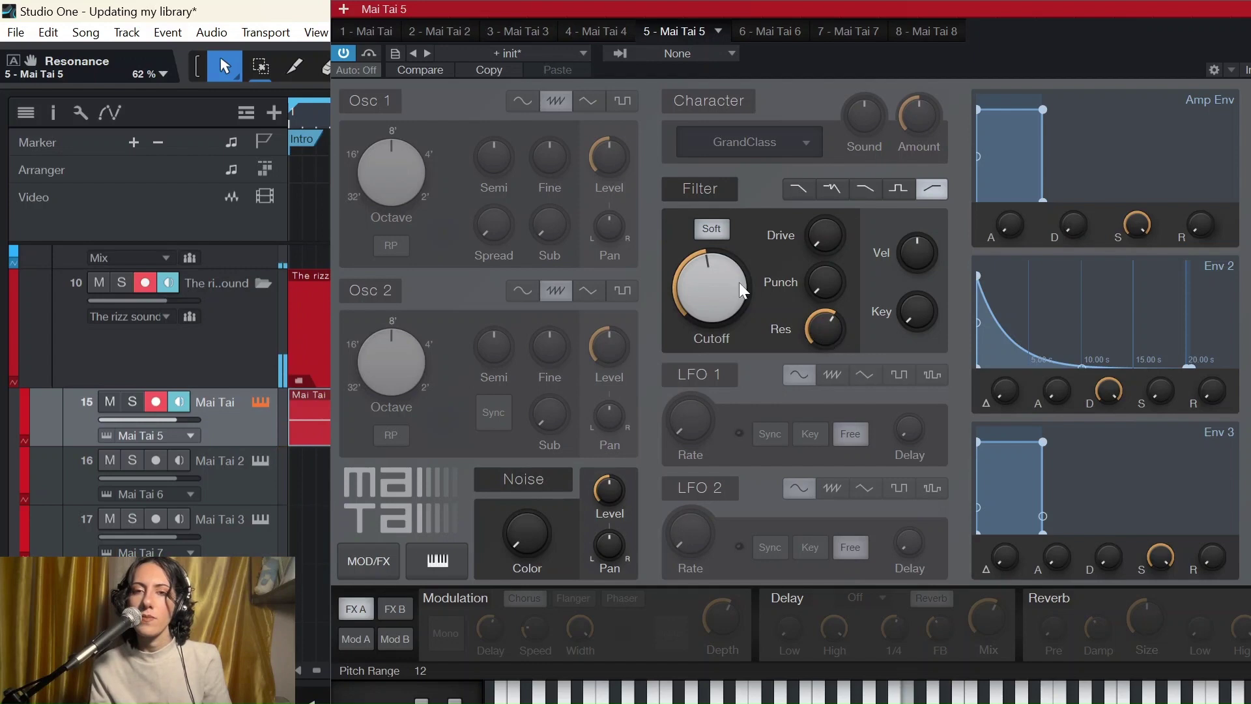
scroll(738, 283, up, 10)
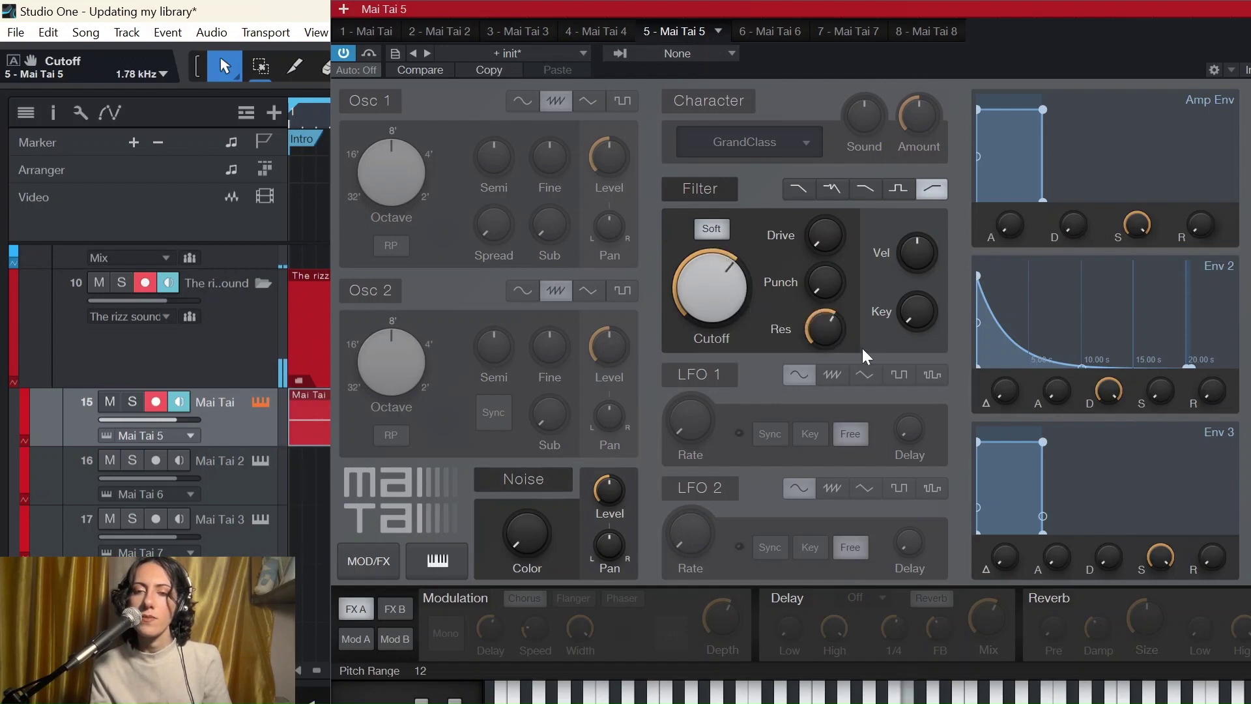
scroll(829, 321, up, 2)
scroll(830, 318, down, 5)
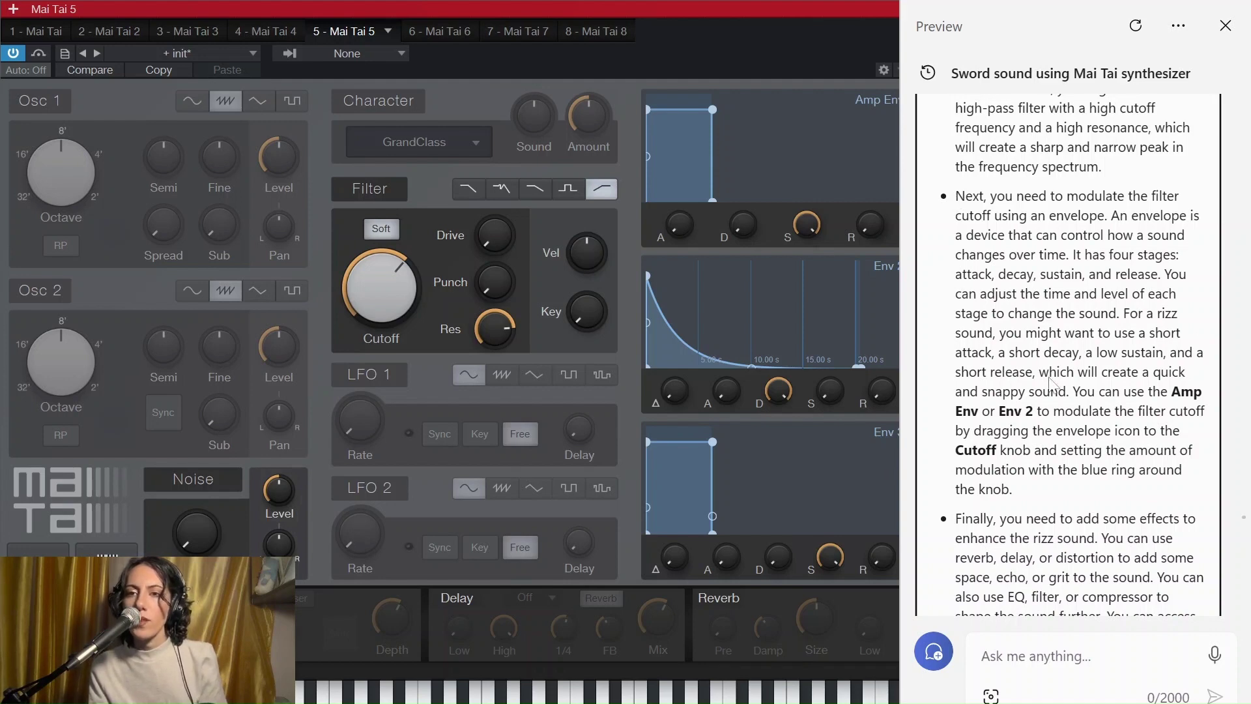
drag(1124, 314, 1123, 430)
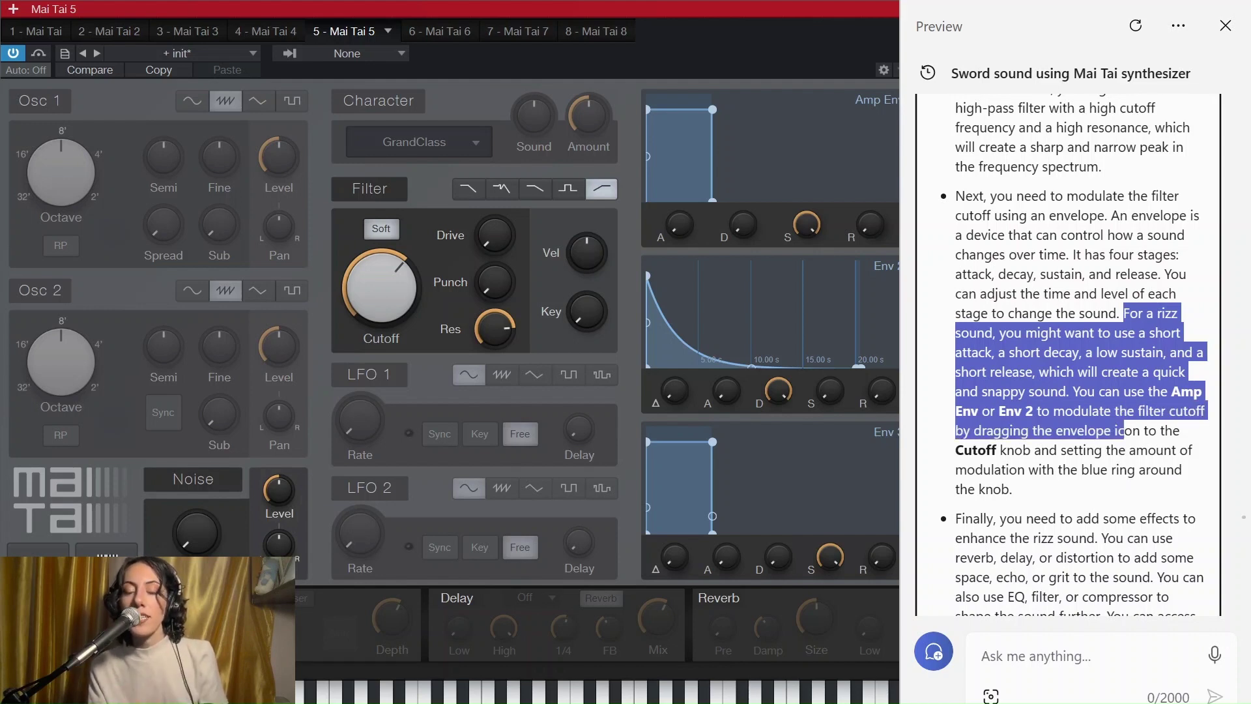
drag(1123, 430, 1011, 488)
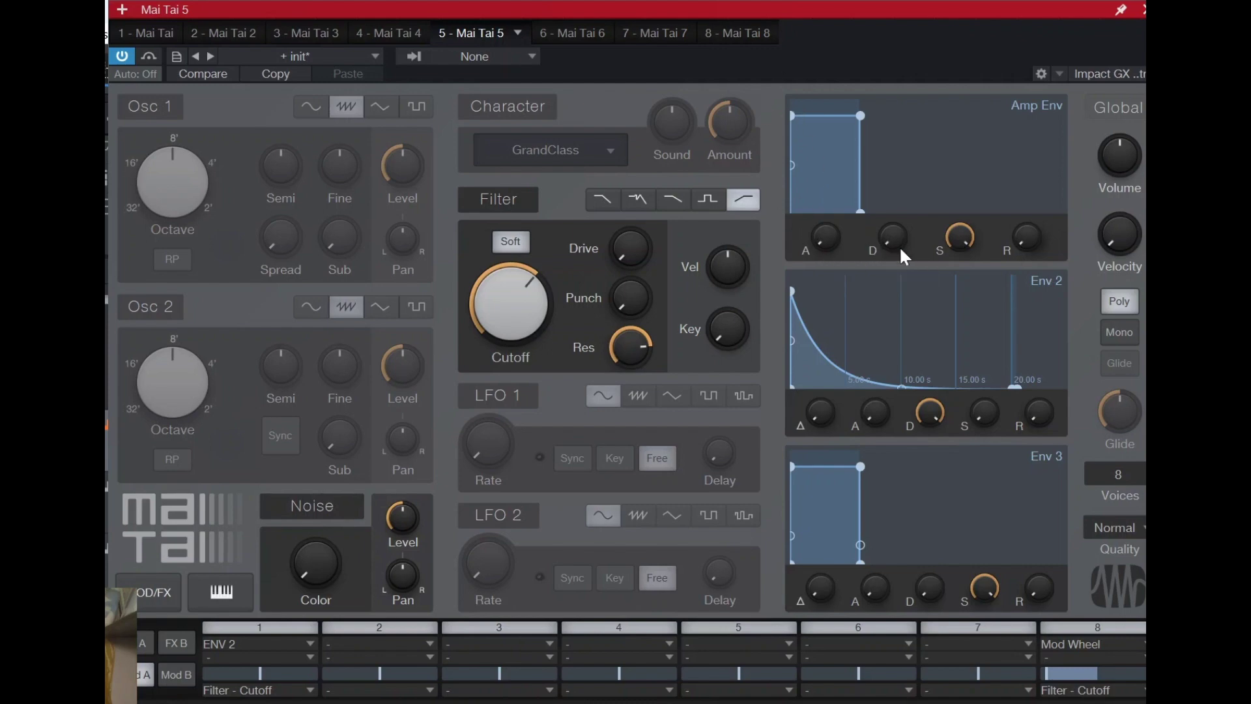
- Give the Mai Tai amp envelope a slight 0.71 ms attack
scroll(825, 238, up, 1)
- Set the amp envelope decay to 63.8 ms, sustain to -15.4 dB and release to 77.6 ms
drag(895, 237, 897, 179)
drag(969, 240, 961, 401)
drag(1031, 256, 1036, 189)
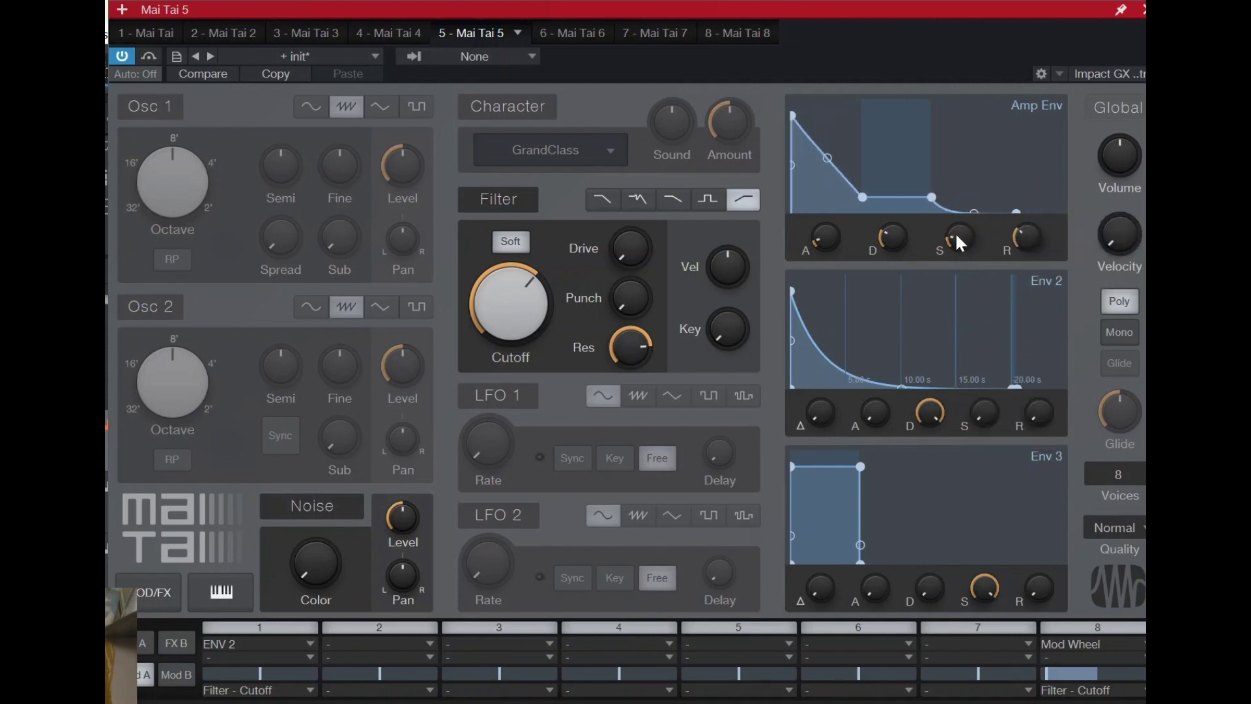
scroll(898, 234, down, 5)
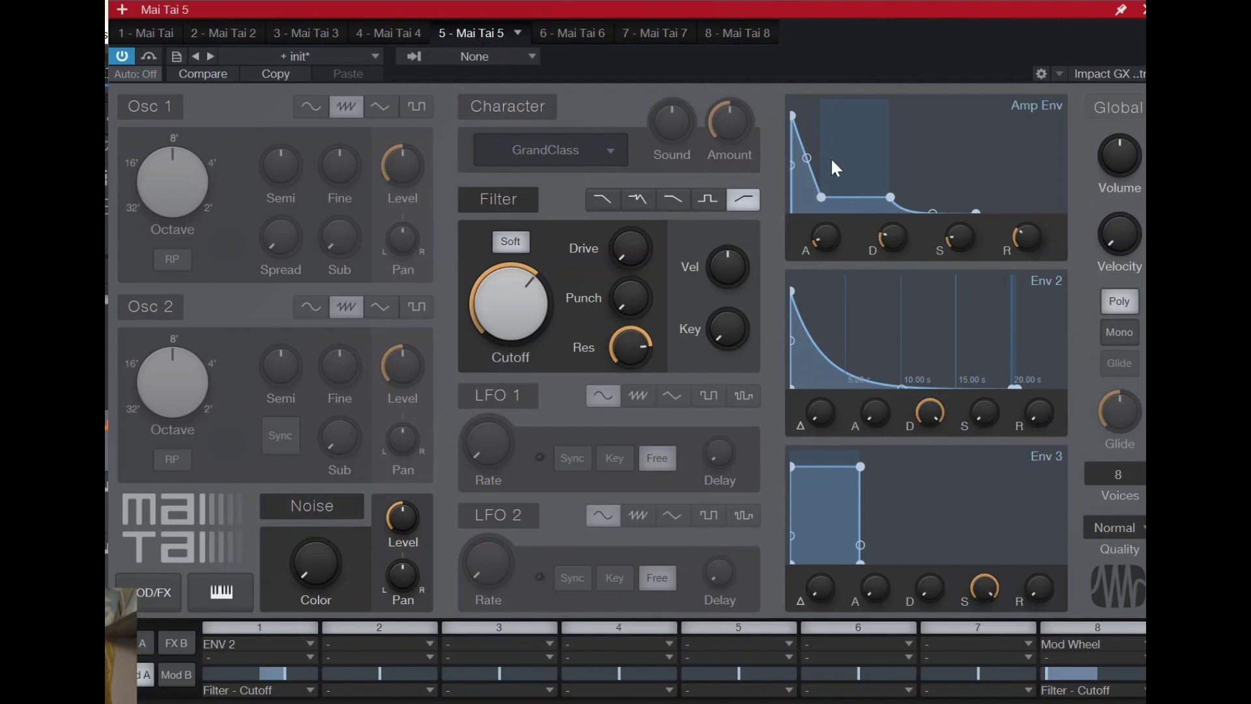
- Give Env 2 a short attack and decay, low sustain and a 5.82 ms release
drag(886, 420, 877, 380)
drag(930, 412, 930, 554)
mouse_move(977, 403)
drag(977, 402, 1052, 362)
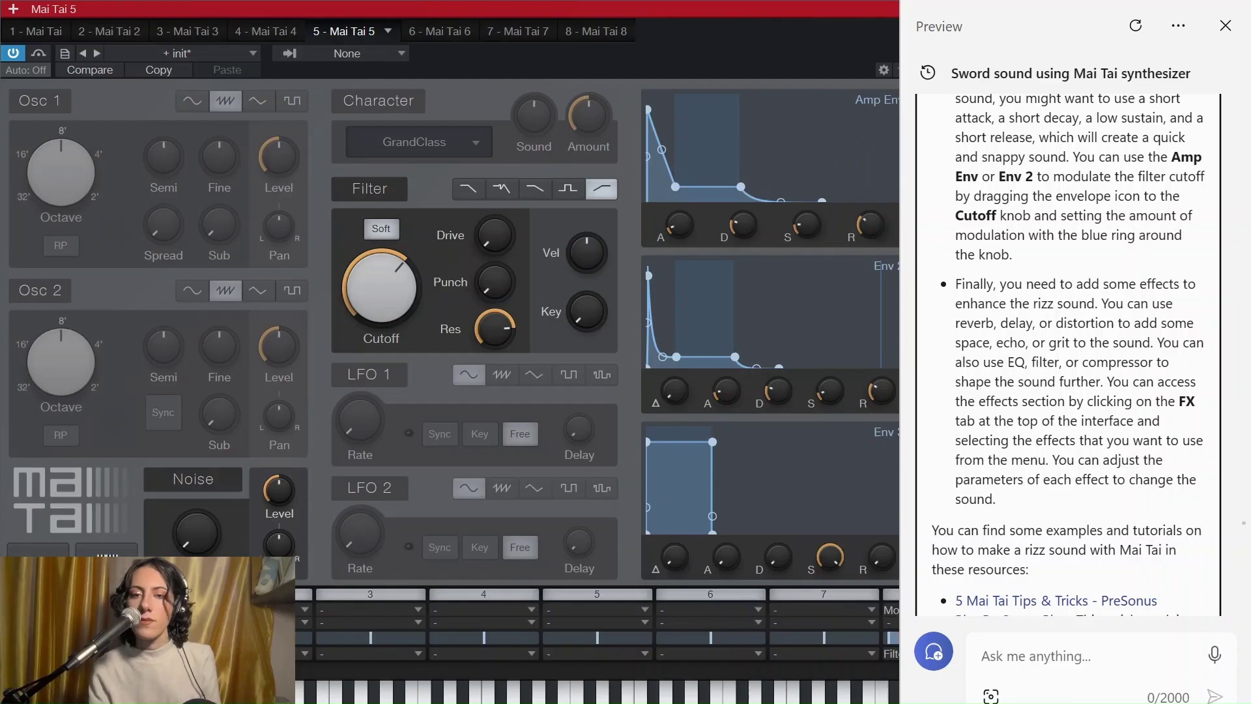
drag(955, 284, 1039, 323)
click(1038, 323)
drag(955, 284, 1037, 362)
click(1037, 362)
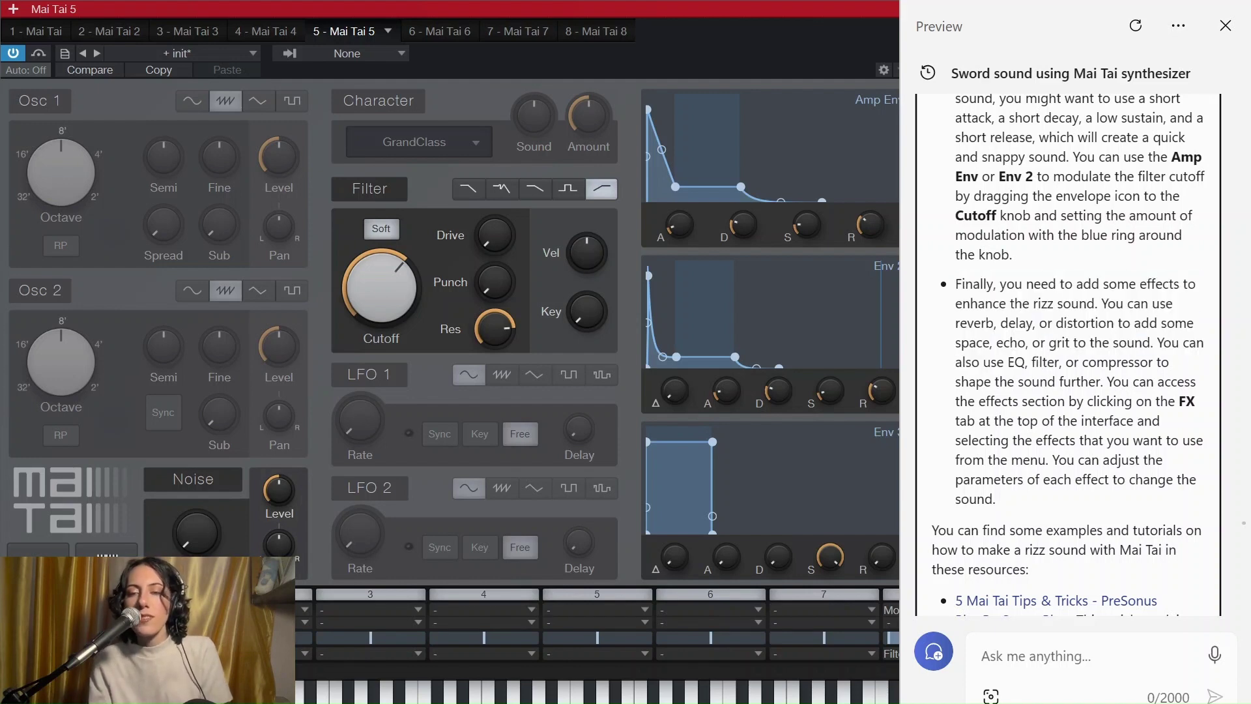
drag(955, 284, 1096, 356)
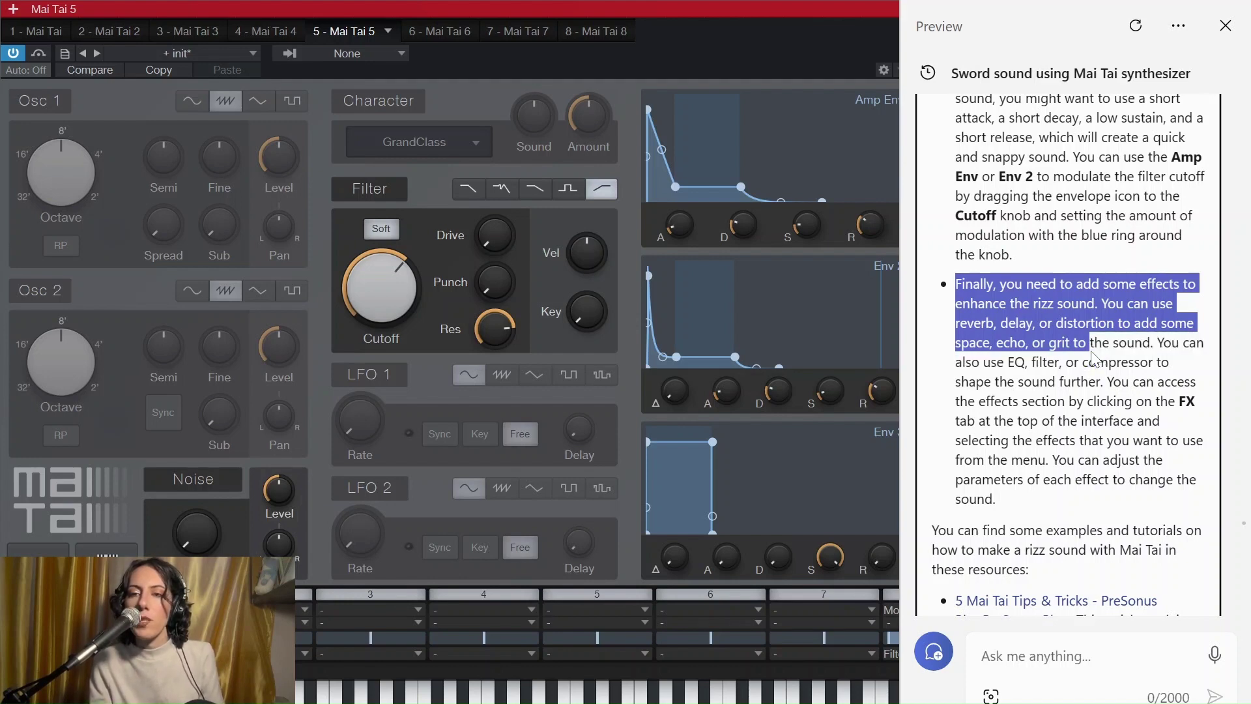
drag(1092, 357, 1099, 365)
click(1096, 362)
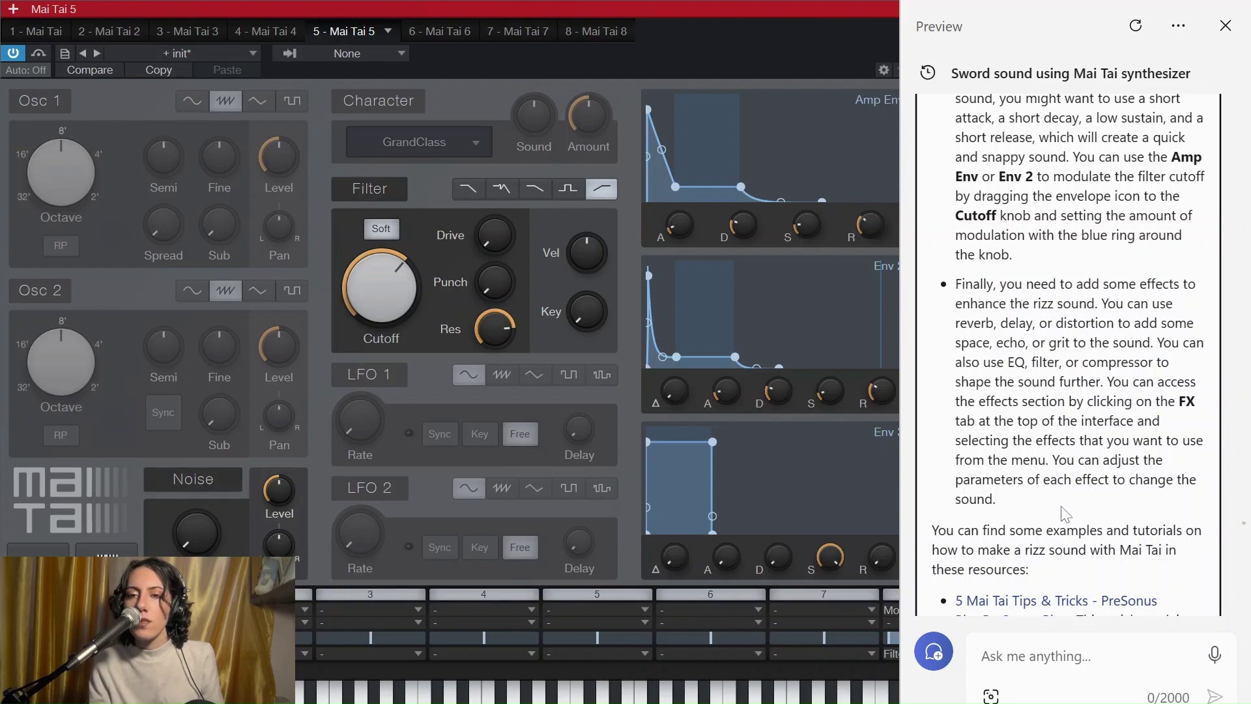
scroll(1064, 514, down, 10)
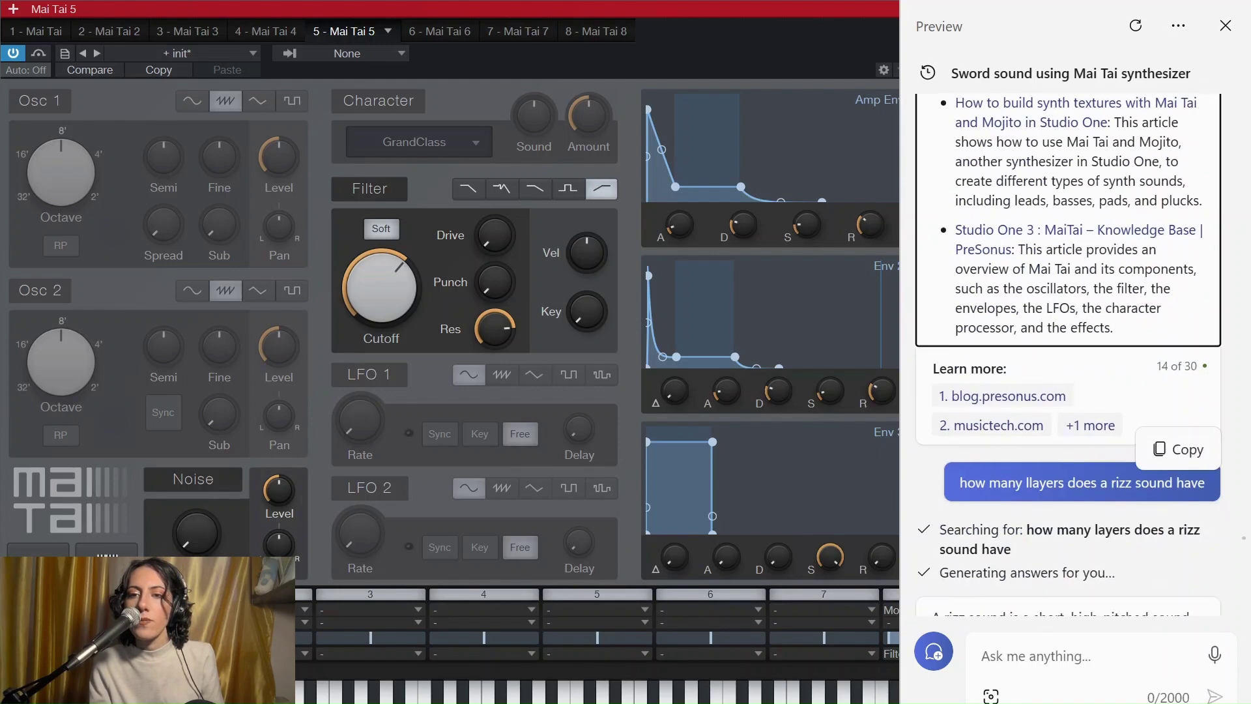
scroll(1064, 515, up, 10)
scroll(1068, 352, up, 5)
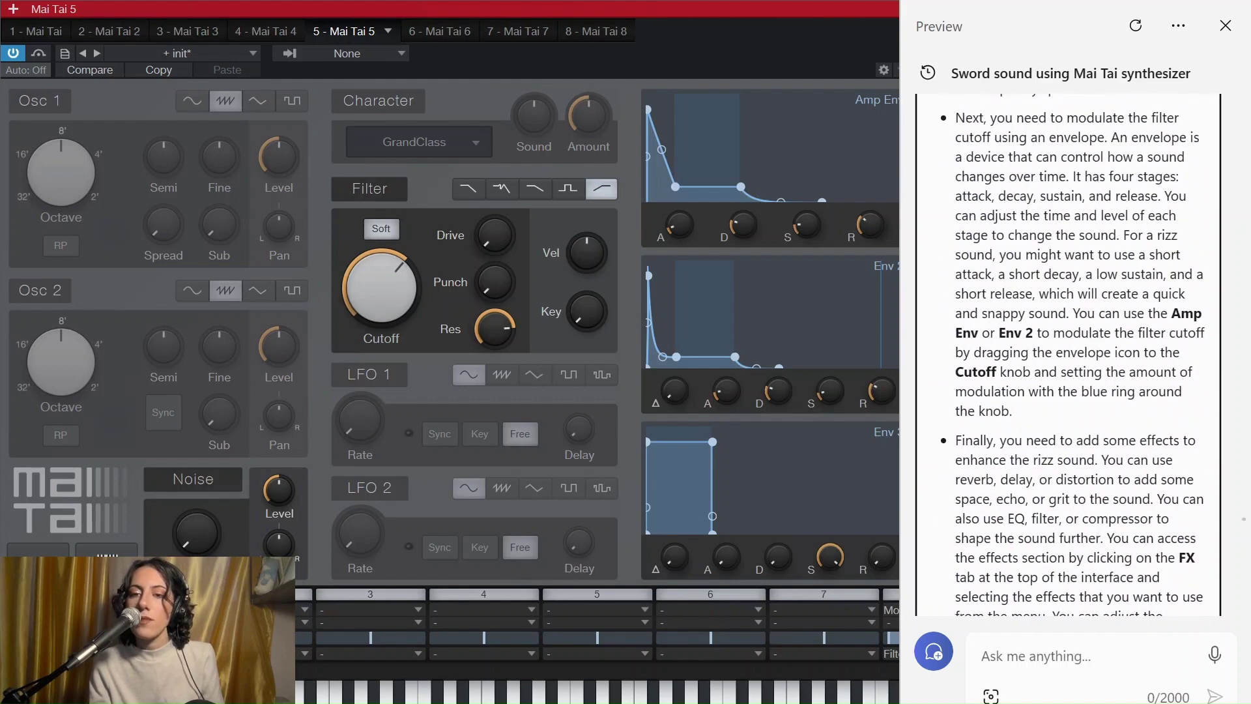
- Close the Mai Tai 5 plugin window to show the 'Updating my library' arrange view
mouse_move(821, 702)
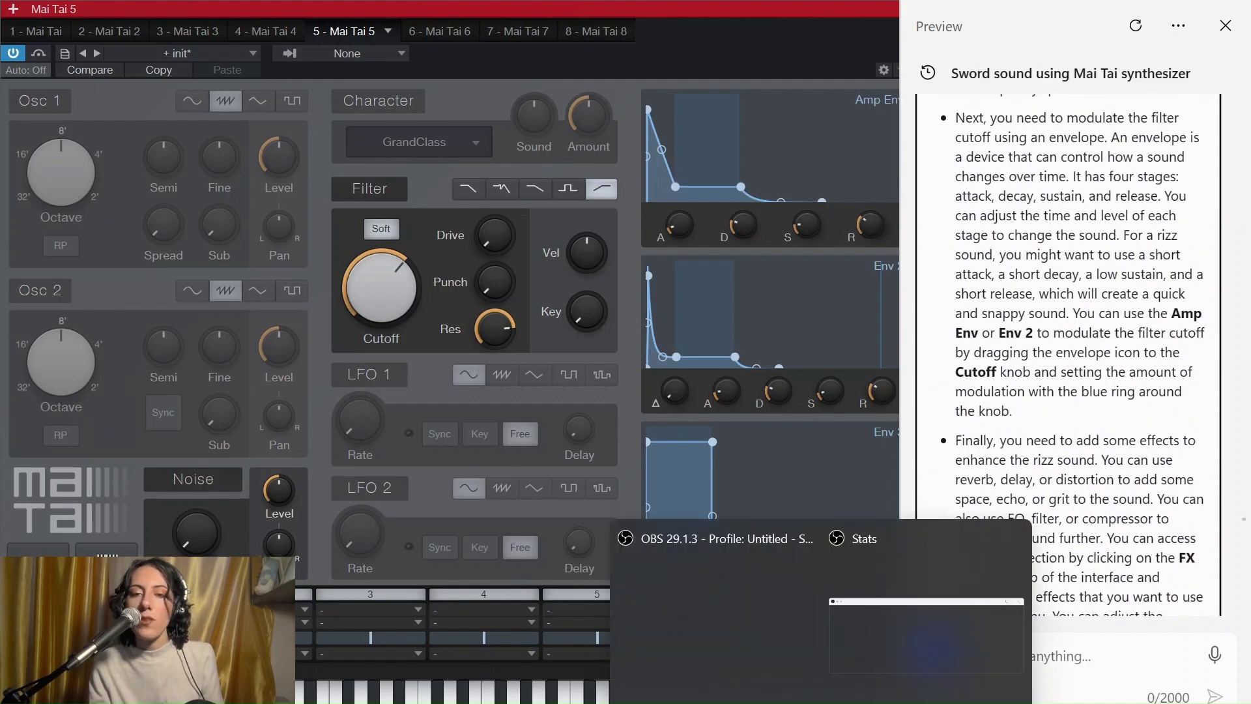